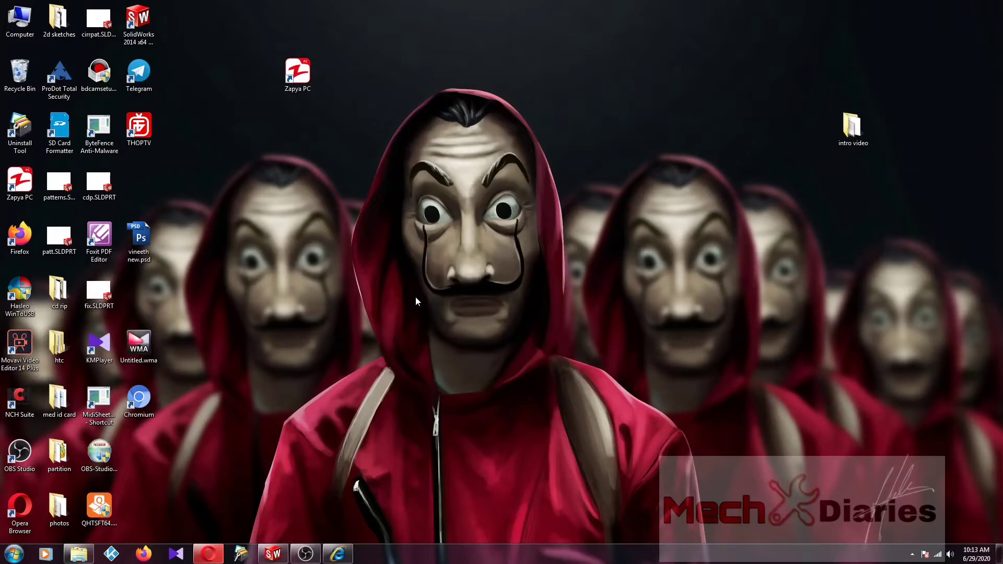
Switch to SolidWorks and create a new part document
click(270, 553)
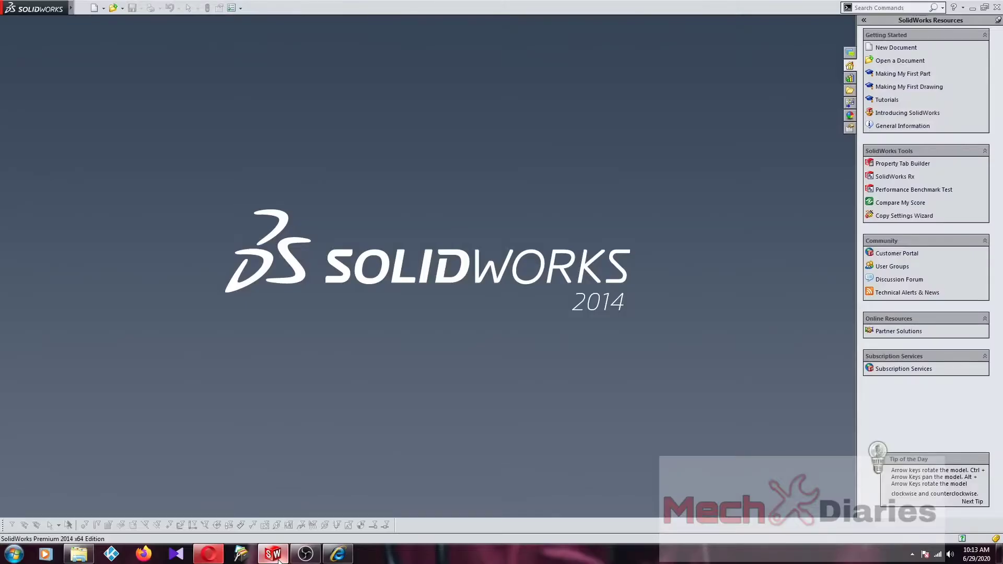
click(82, 7)
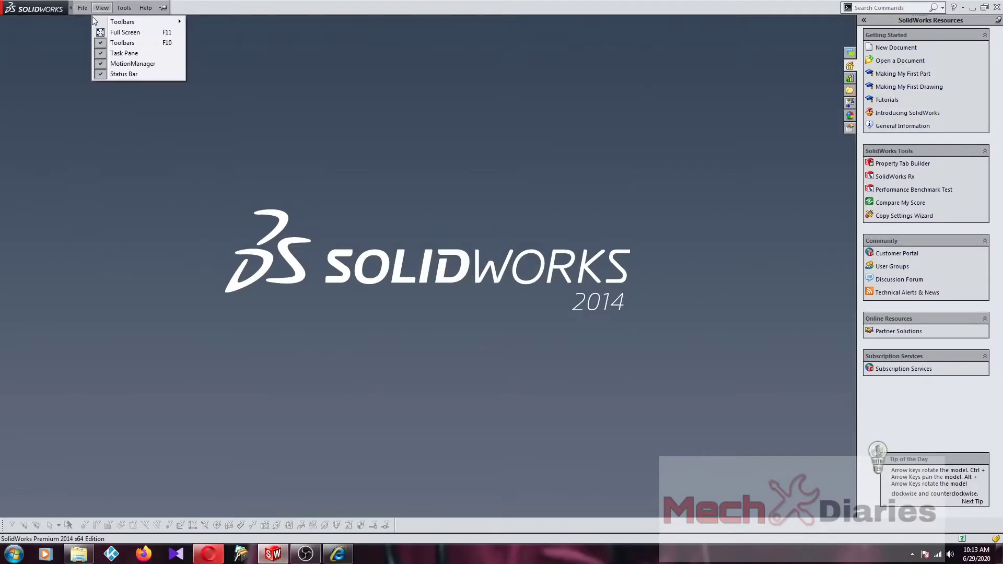
click(99, 22)
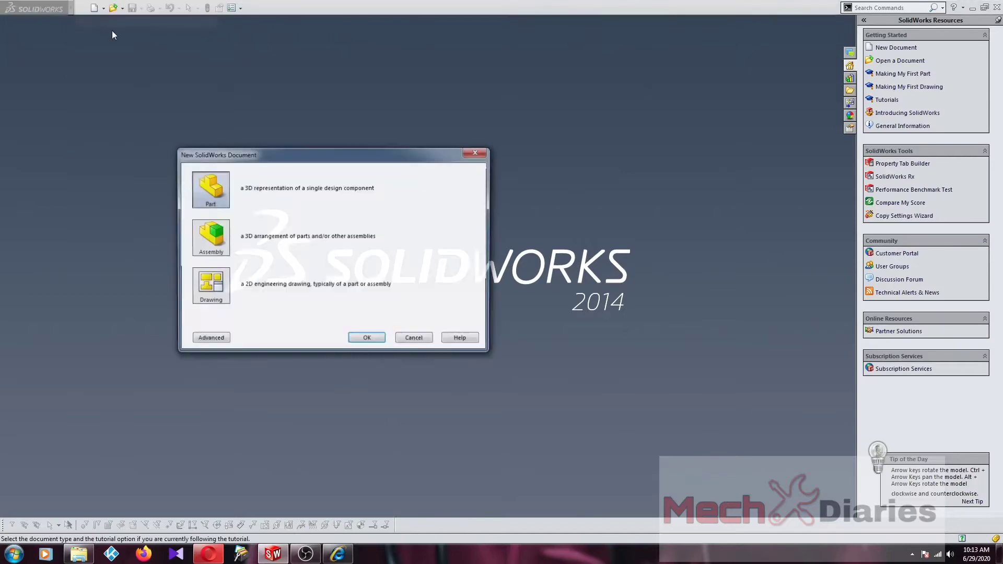
click(365, 337)
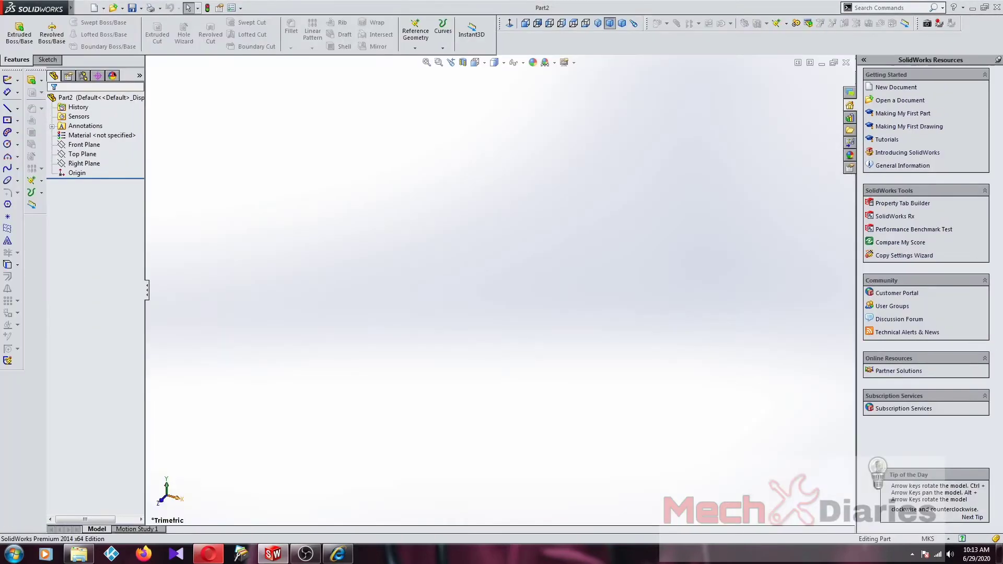
click(913, 559)
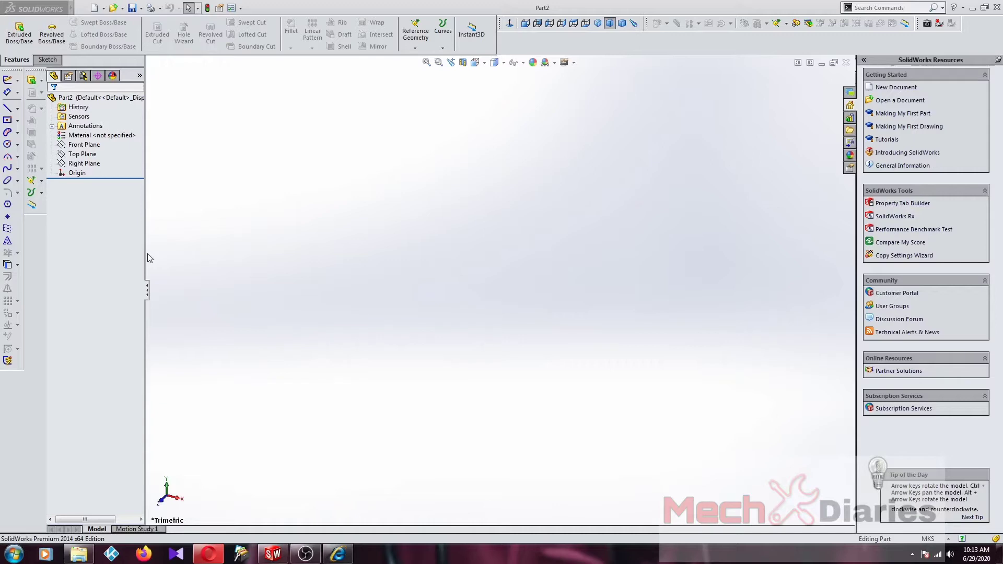
View the reference image pepsi-2-liter-bottle-500x500.jpg from the desktop's 2d sketches folder in Windows Photo Viewer and examine the bottle's shape
click(973, 8)
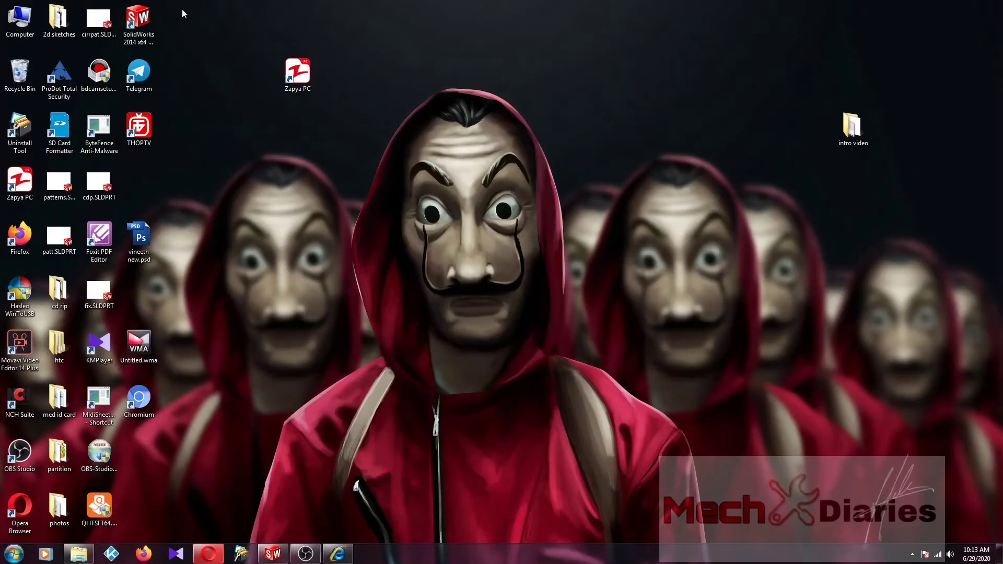
double_click(54, 30)
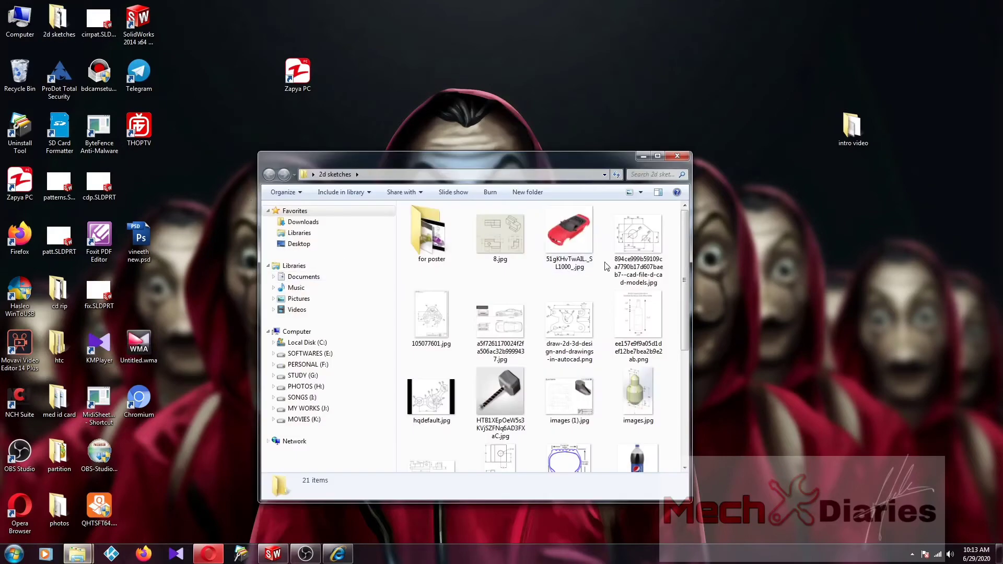
double_click(638, 304)
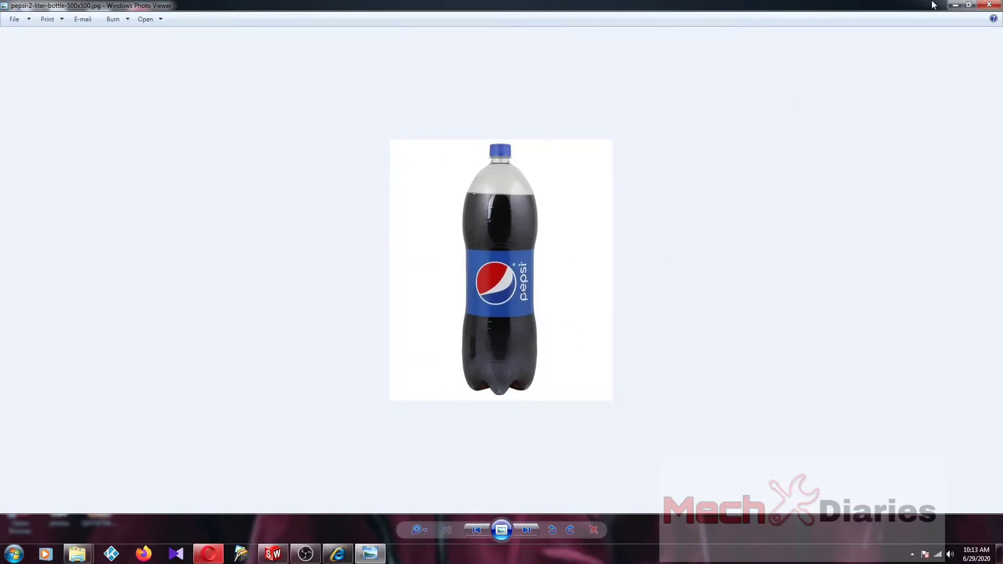
click(967, 5)
click(925, 10)
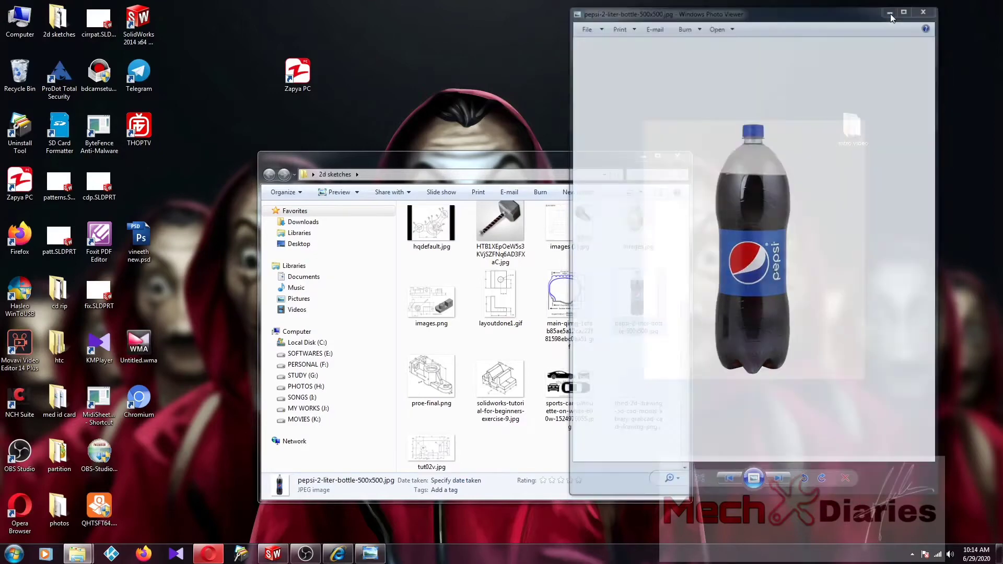
Switch back to SolidWorks and start a new sketch on the Front Plane
click(268, 555)
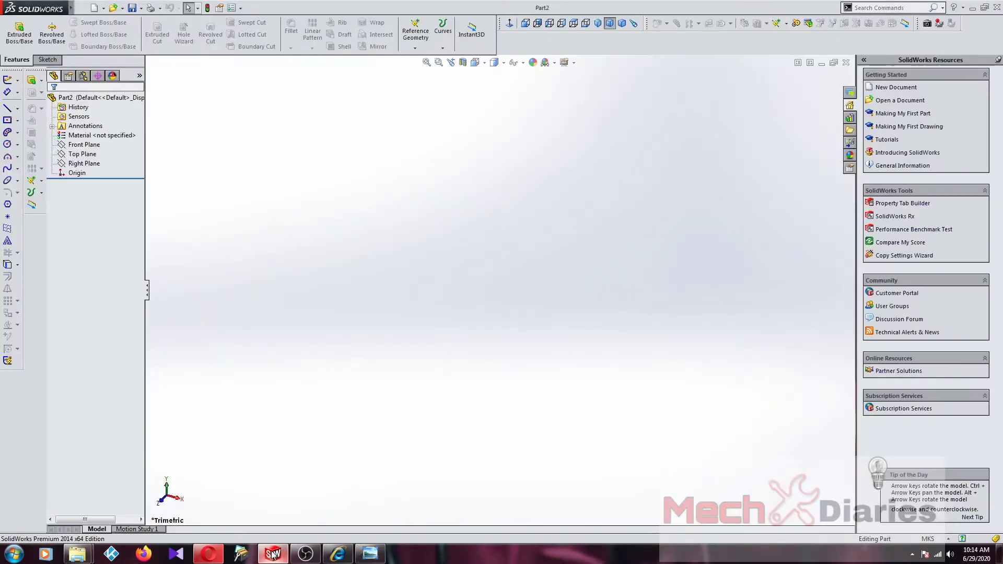
click(83, 146)
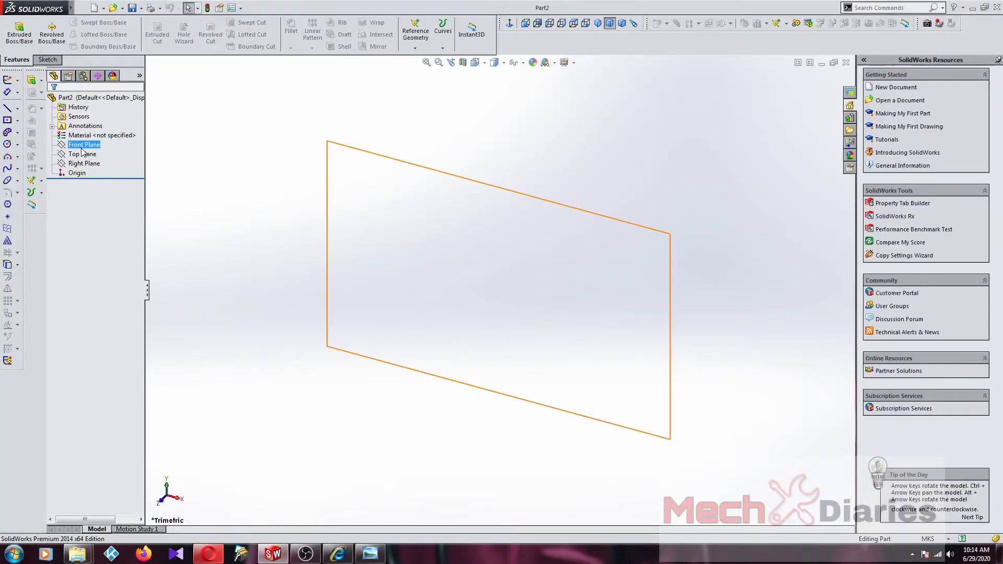
right_click(82, 149)
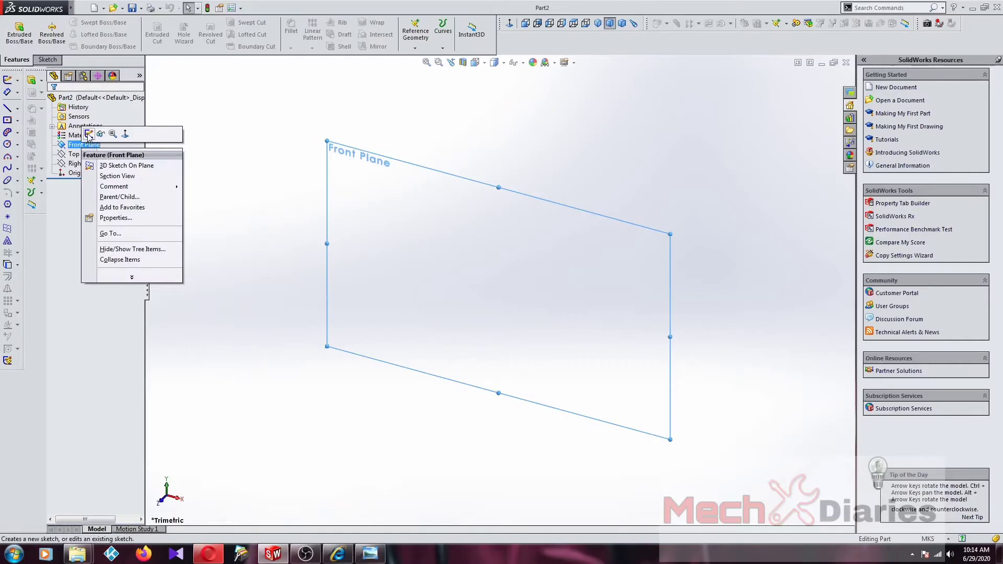
click(89, 135)
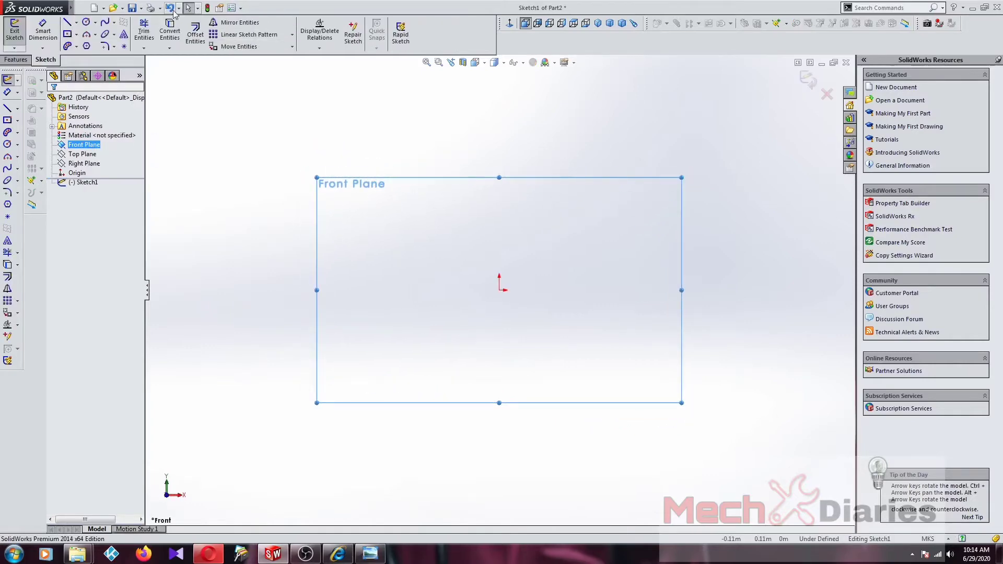
Insert pepsi-2-liter-bottle-500x500.jpg into the sketch as a sketch picture
mouse_move(72, 8)
click(166, 7)
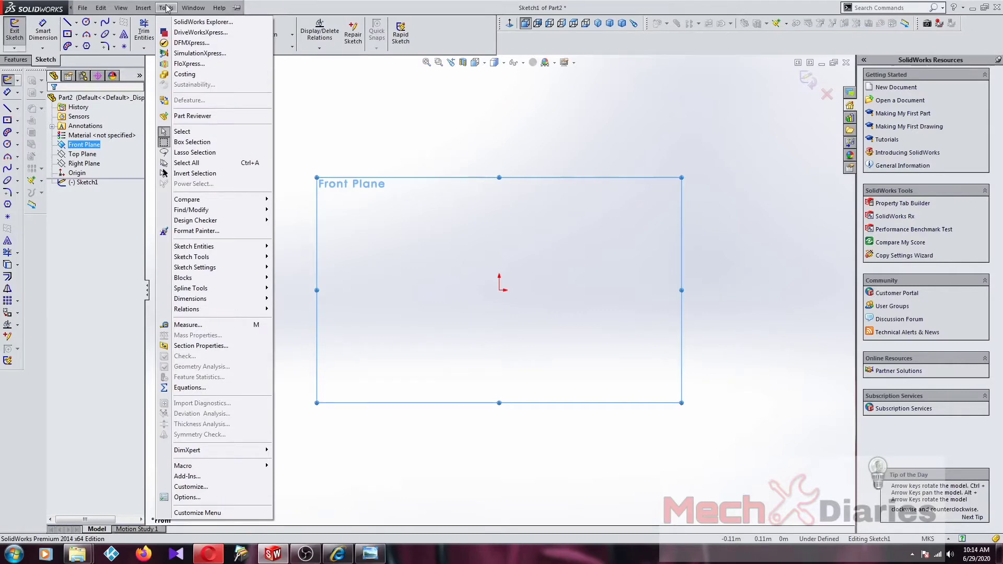
mouse_move(189, 260)
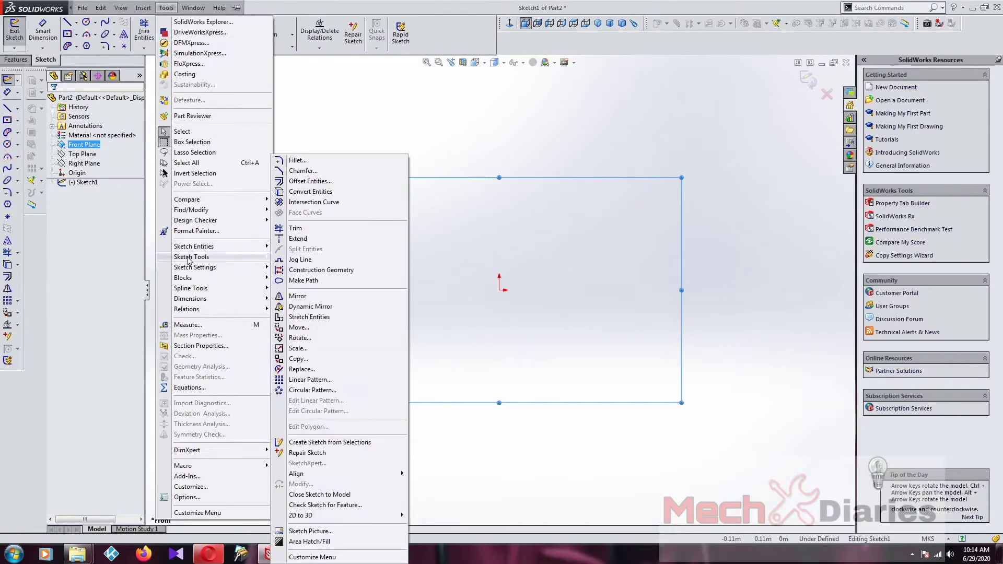
click(305, 532)
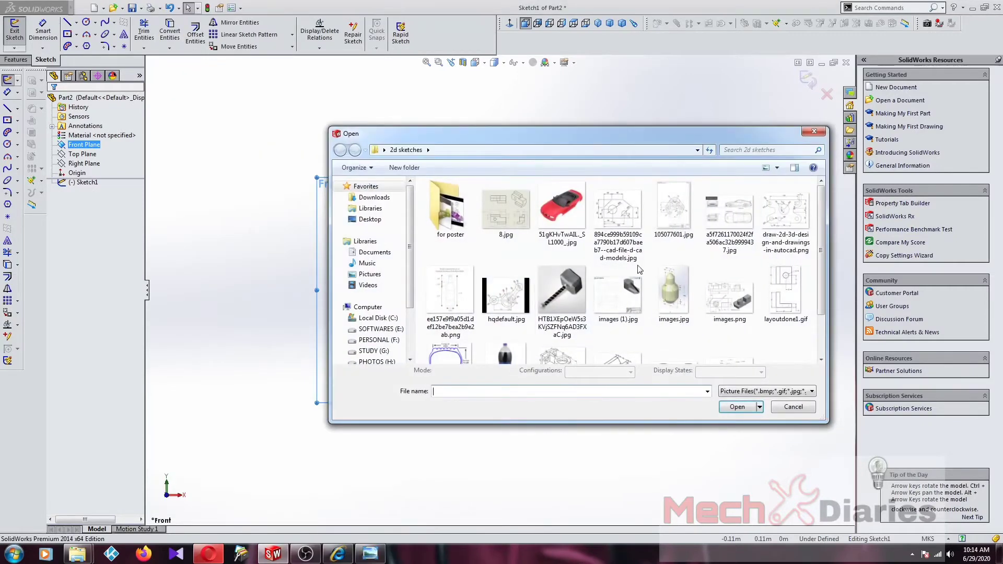
scroll(825, 224, down, 2)
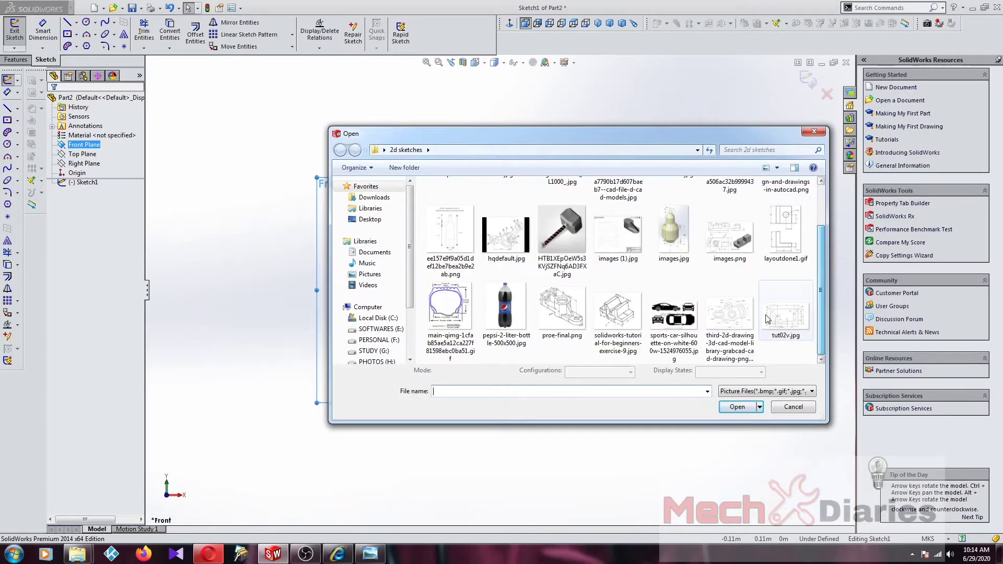
click(496, 315)
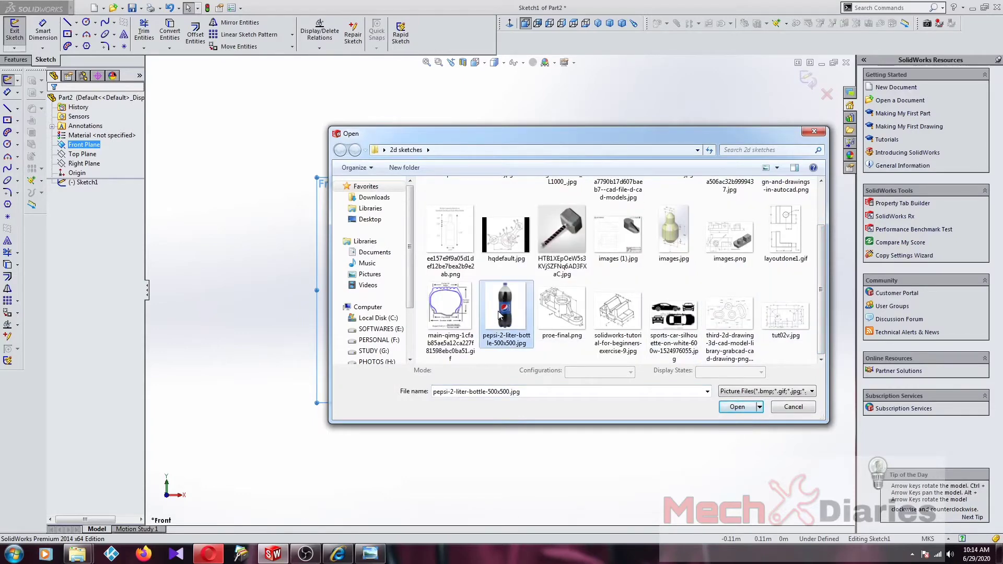
click(738, 407)
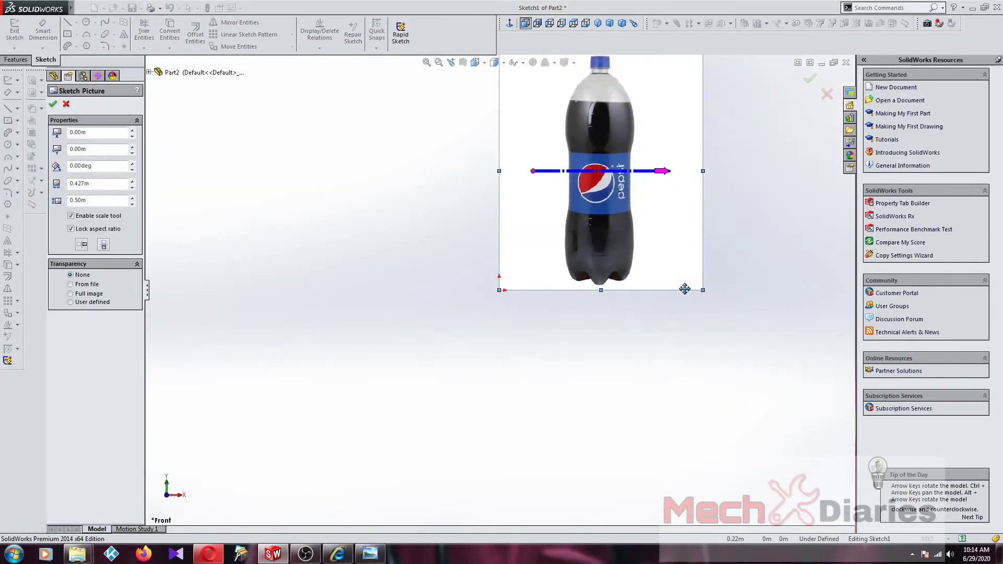
Reposition the sketch picture to about X -0.21 m, Y -0.01 m, placing the bottle's bottom centre on the origin, and accept it
scroll(686, 289, up, 1)
scroll(602, 177, up, 3)
scroll(602, 174, down, 4)
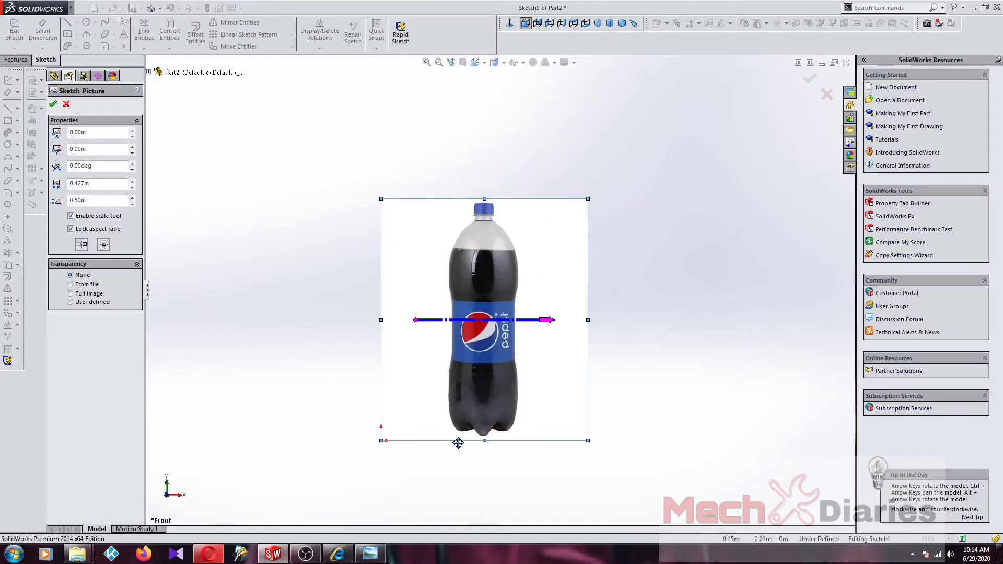
scroll(458, 447, down, 3)
scroll(565, 306, up, 2)
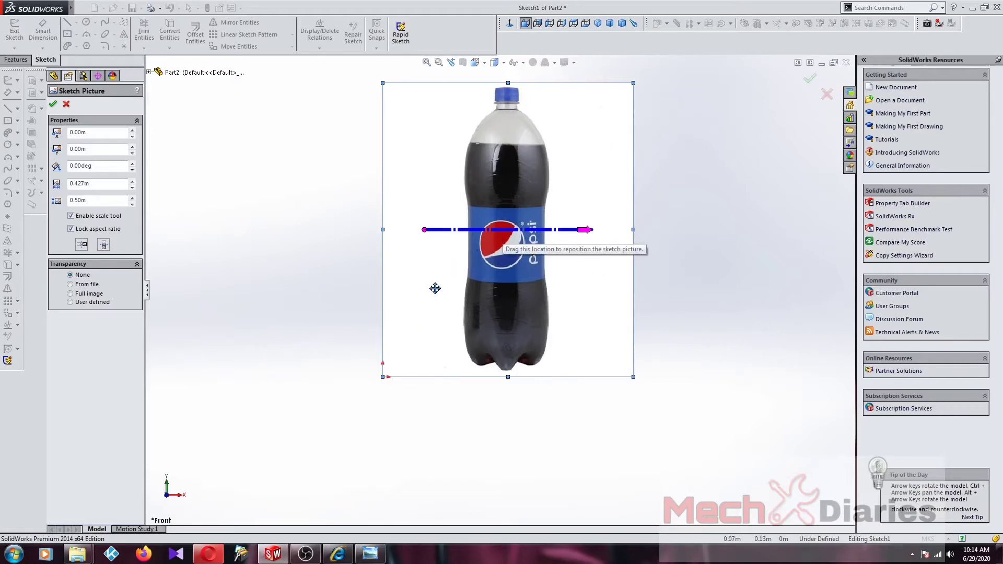
scroll(437, 286, down, 2)
mouse_move(430, 317)
mouse_down()
mouse_move(277, 329)
mouse_move(258, 314)
mouse_move(246, 318)
mouse_move(258, 320)
mouse_move(254, 332)
mouse_up()
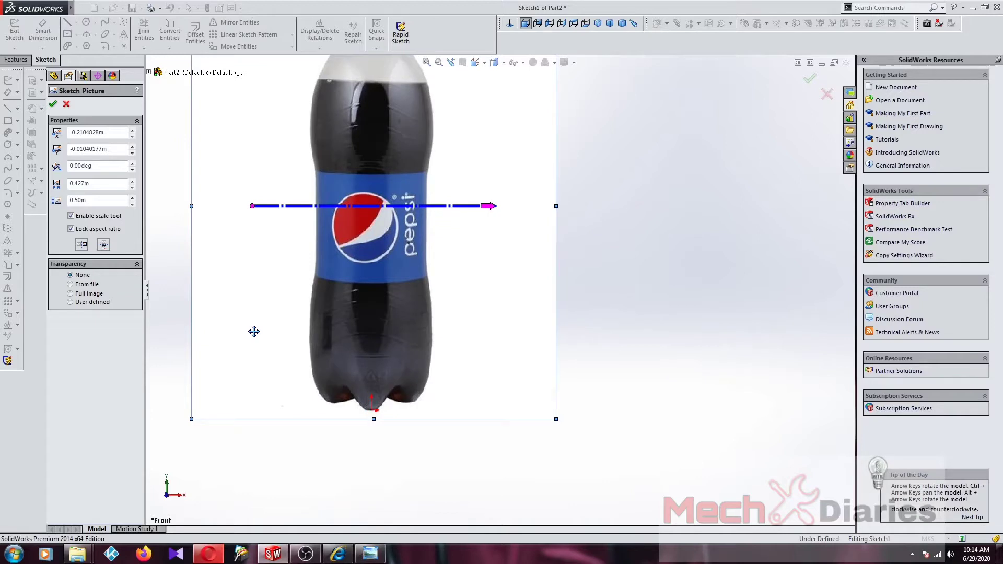
scroll(471, 213, up, 4)
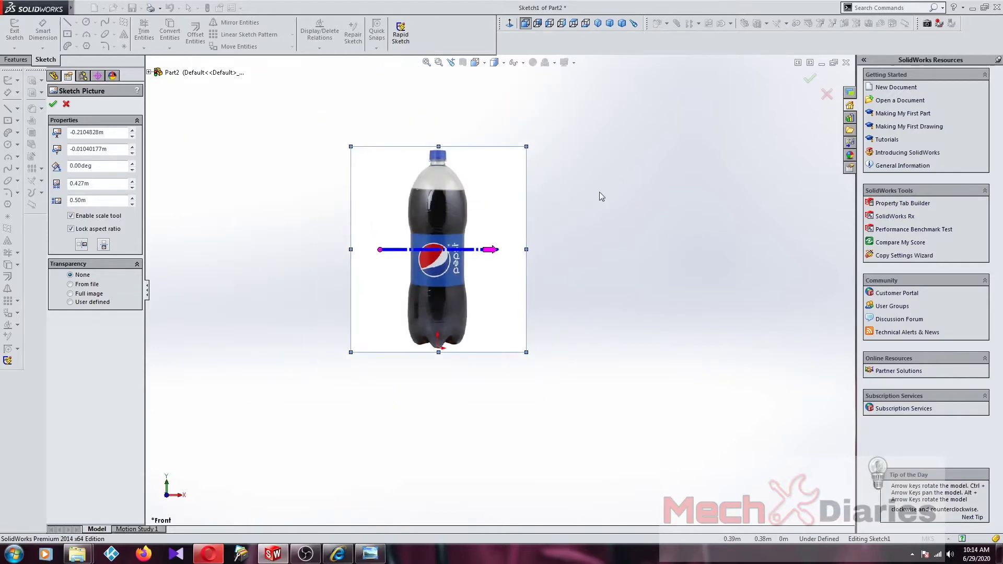
click(53, 104)
Draw a vertical line about 0.48 m long from the origin up the bottle's middle to the top of the cap
click(77, 23)
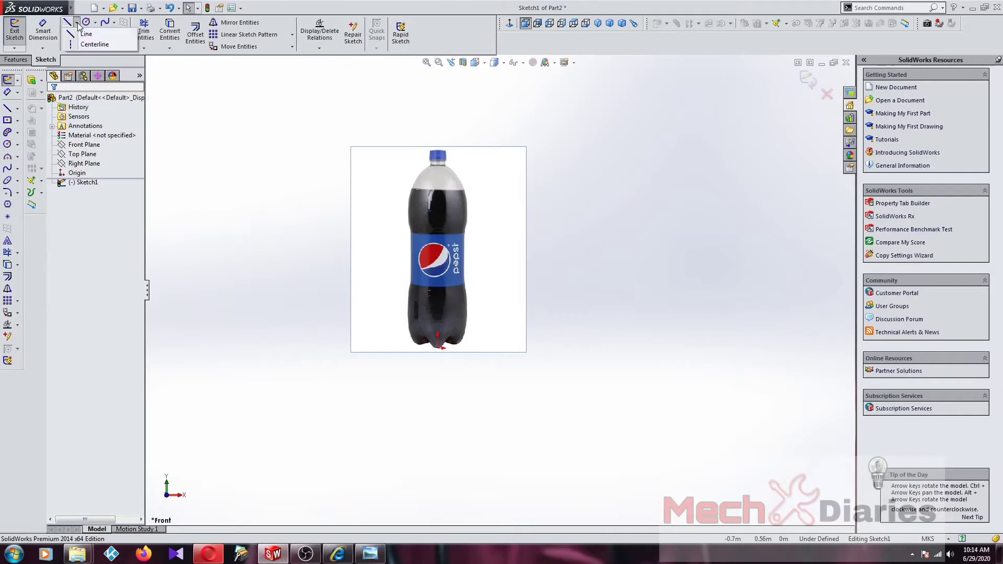
click(70, 35)
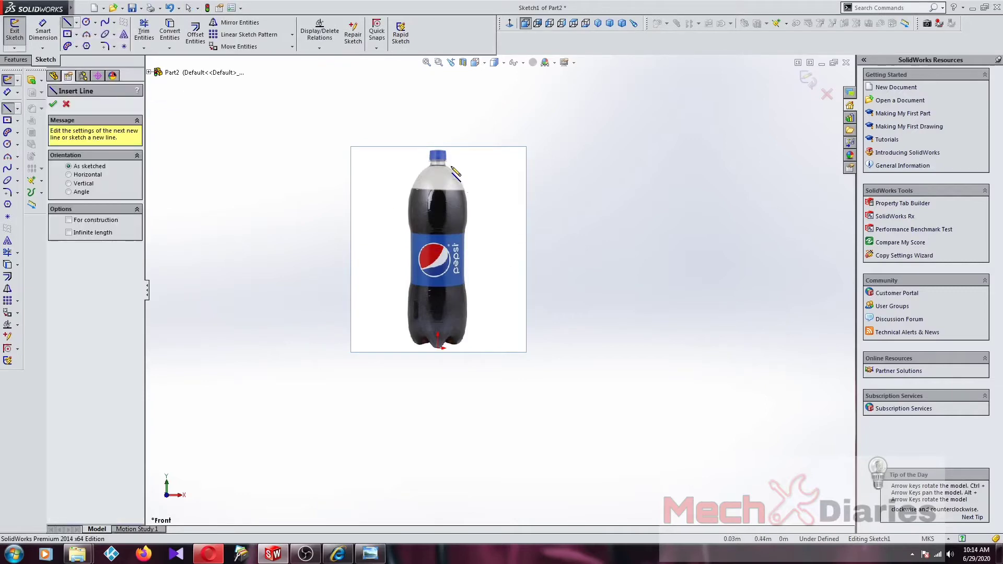
scroll(448, 168, down, 5)
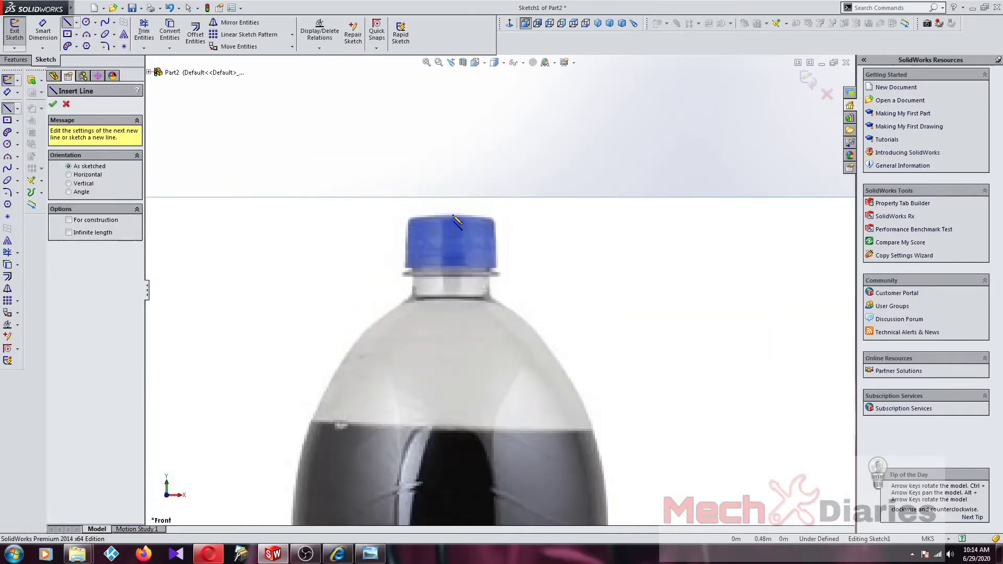
scroll(455, 218, up, 6)
scroll(441, 397, down, 5)
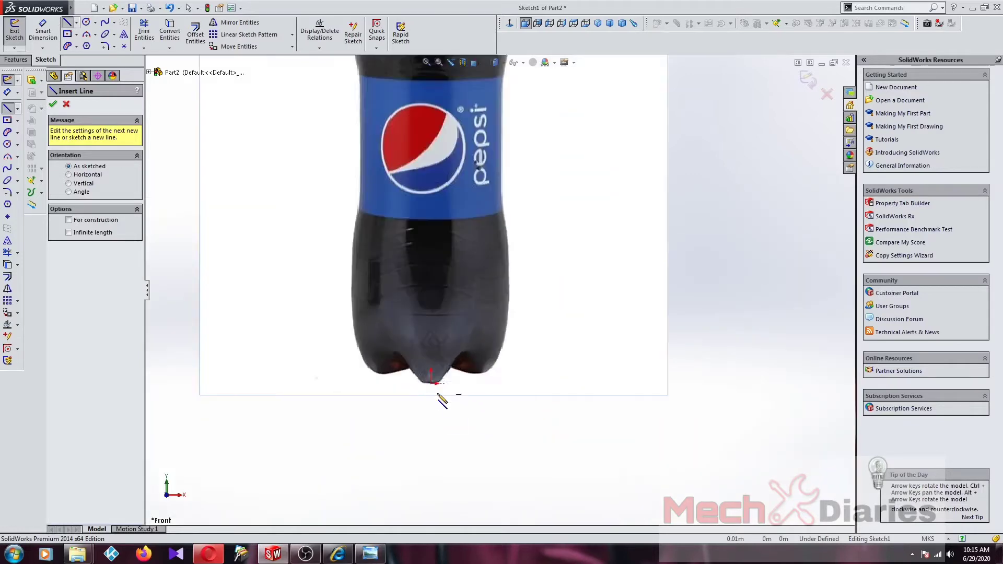
click(430, 383)
scroll(439, 314, up, 4)
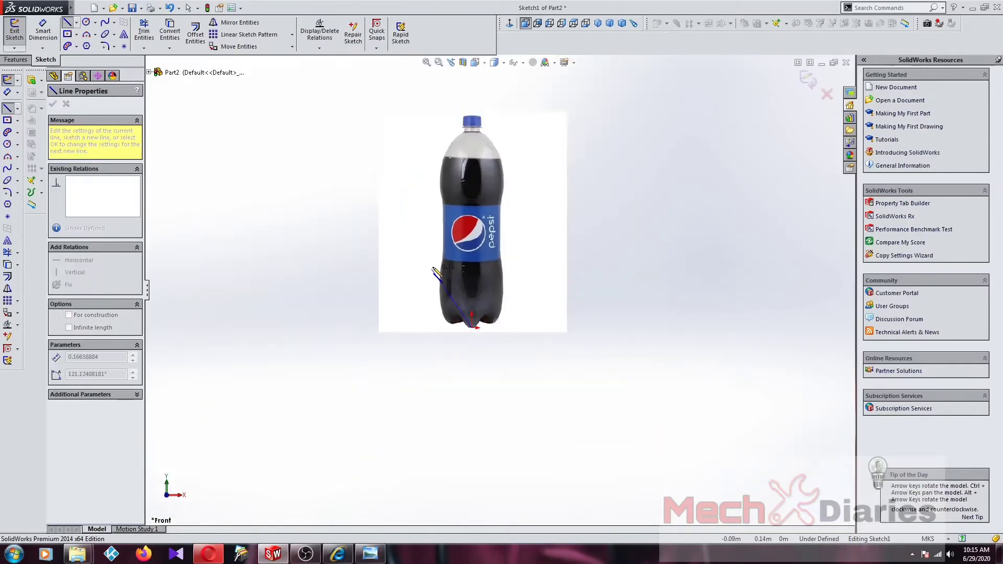
scroll(497, 235, up, 3)
scroll(488, 195, down, 5)
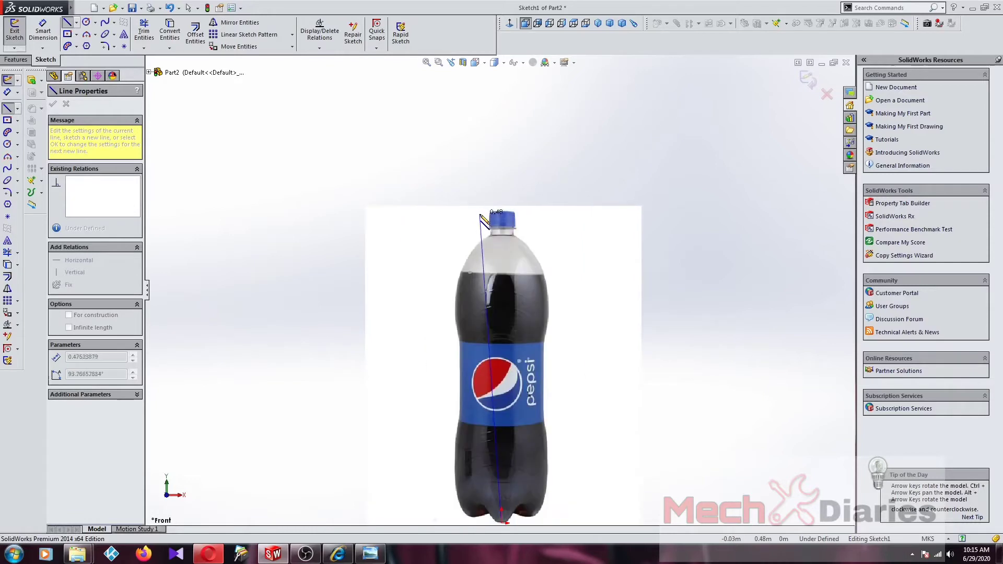
scroll(482, 215, down, 4)
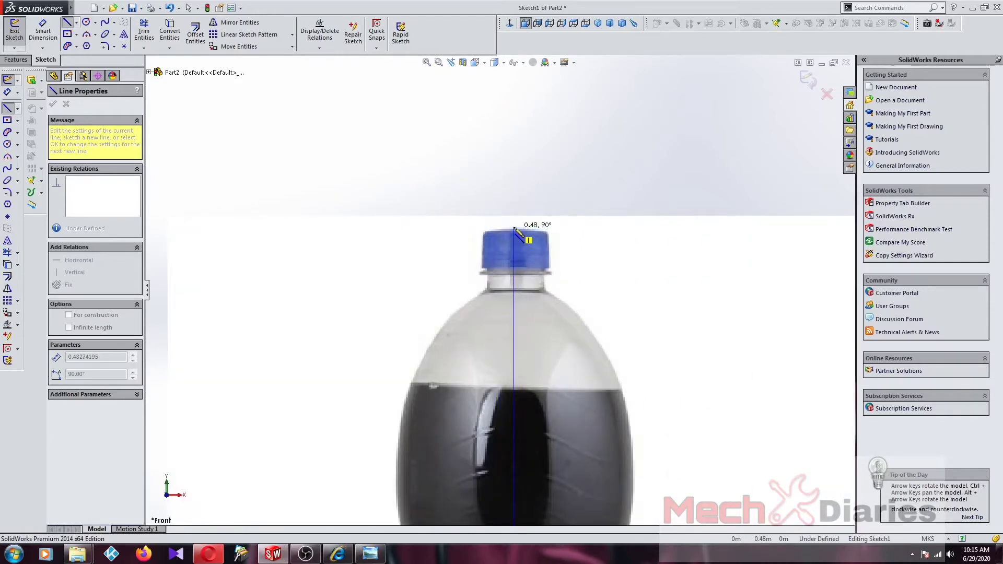
click(514, 228)
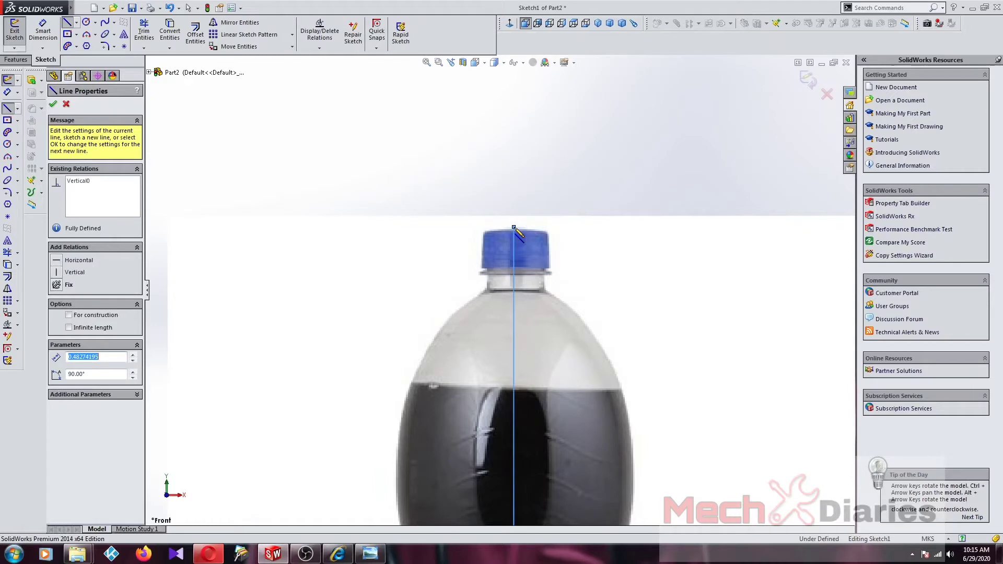
key(Escape)
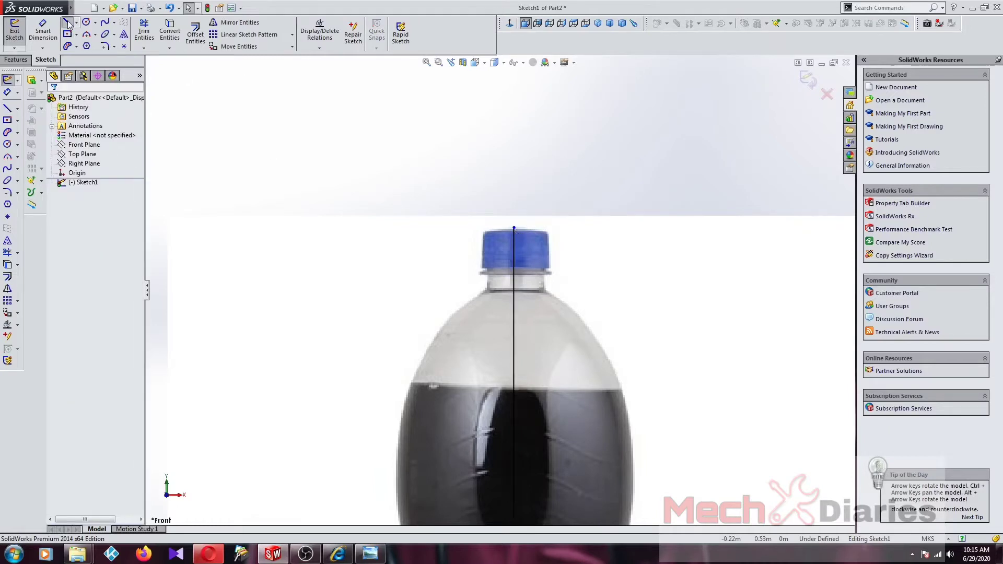
From the centreline's upper end, draw a horizontal line about 0.02 m long and a vertical line down the cap's right side
click(68, 25)
scroll(554, 335, down, 3)
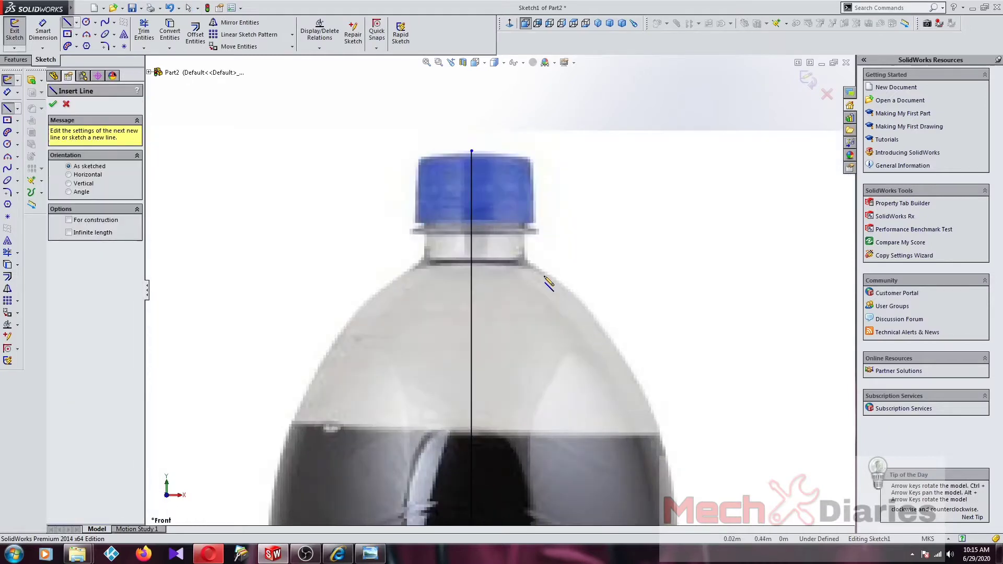
click(472, 152)
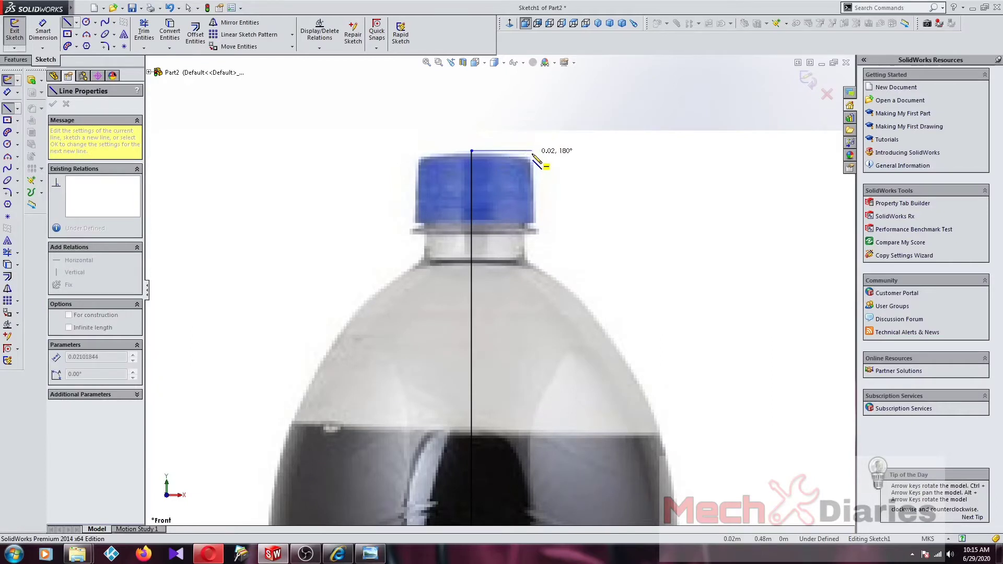
click(534, 151)
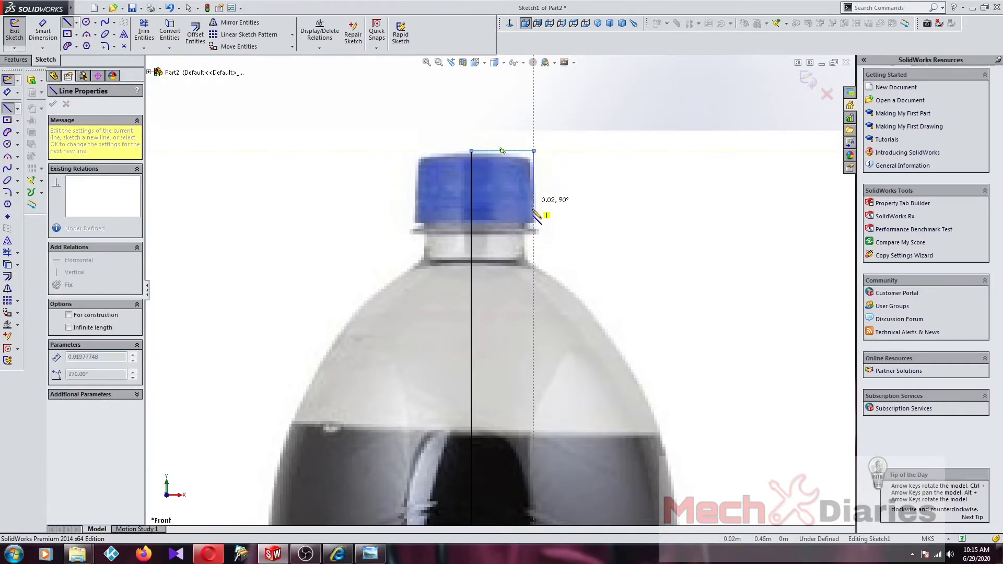
click(534, 220)
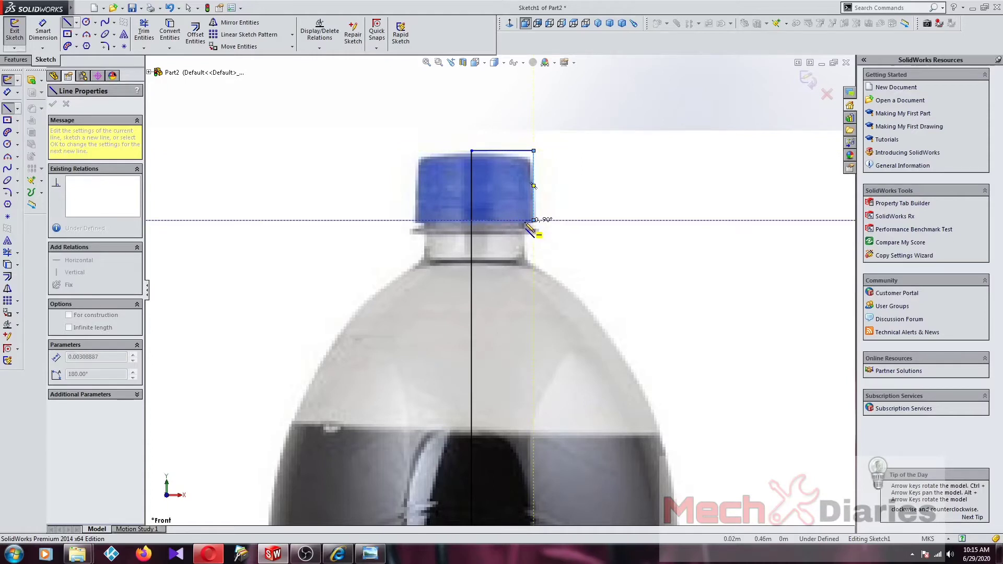
Continue the line profile inward under the cap, around the neck ring, and about 0.009 m down the neck to the shoulder
click(525, 221)
click(525, 226)
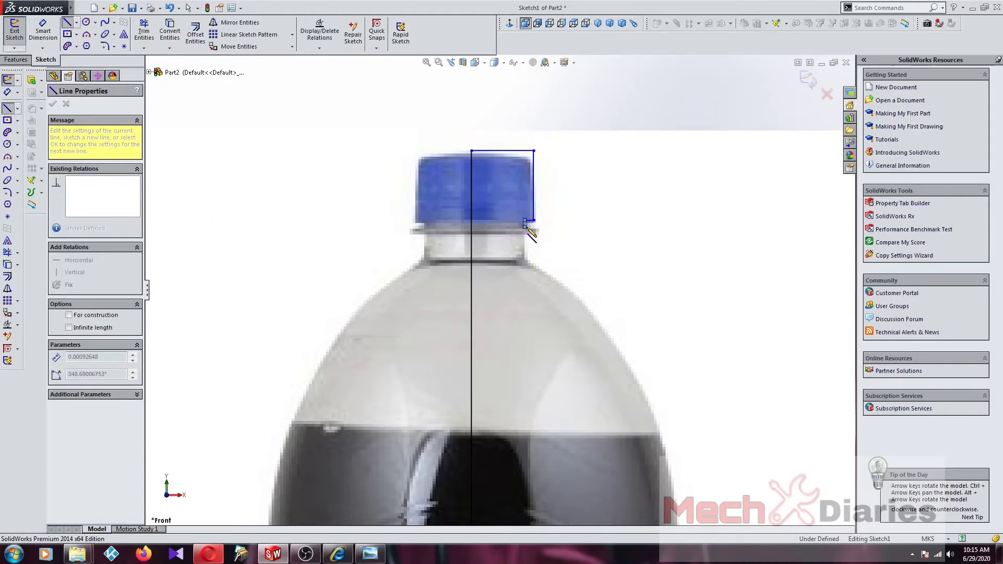
click(540, 228)
click(525, 236)
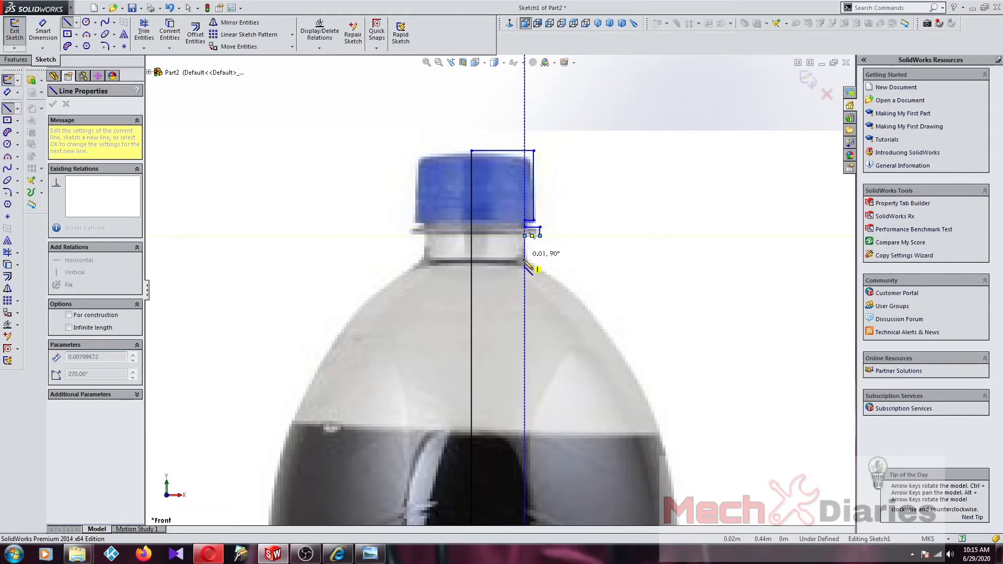
click(525, 263)
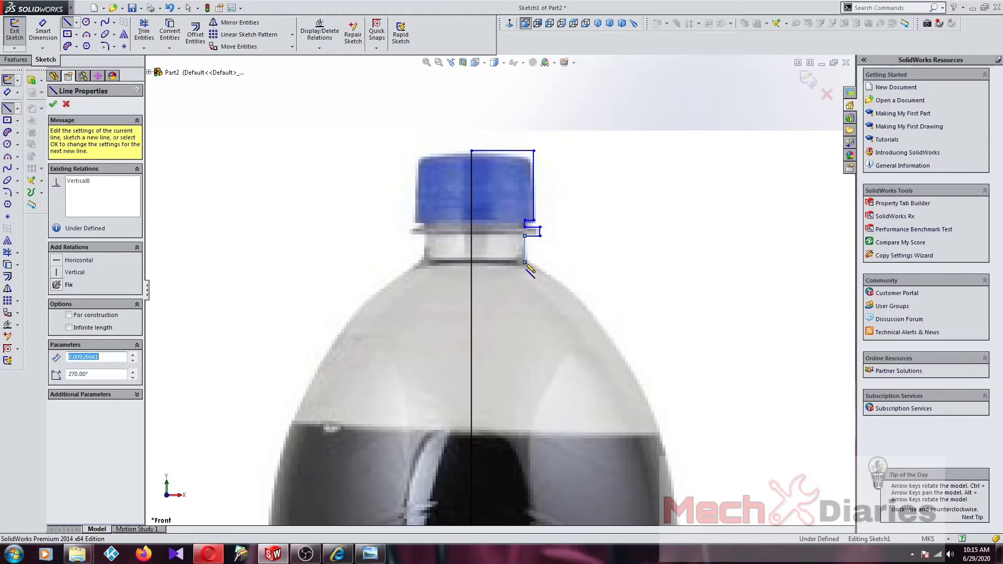
key(Escape)
Draw a 3-point arc of about 0.139 m radius along the right shoulder, from the neck's base to the label's upper edge
scroll(572, 298, up, 6)
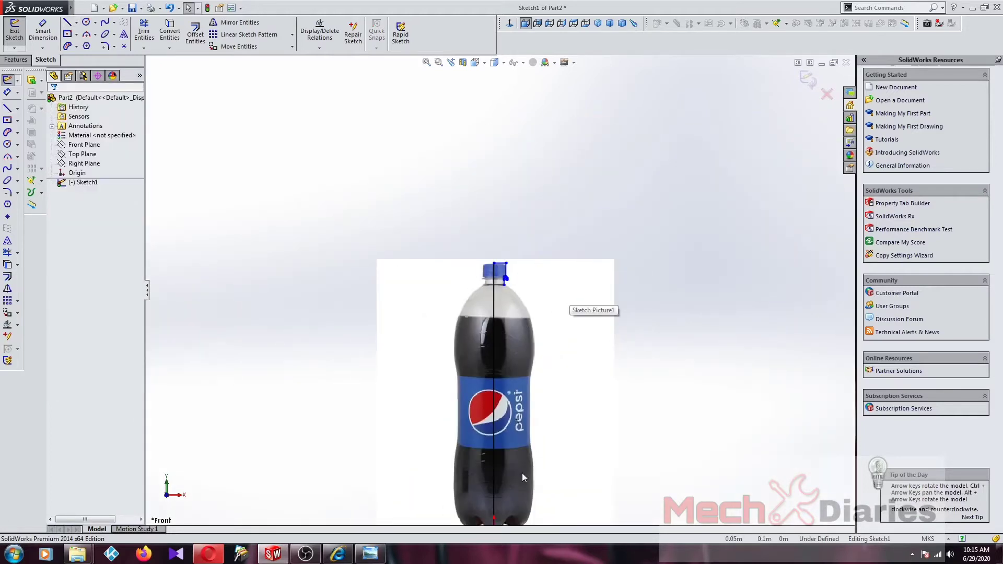
click(86, 34)
scroll(481, 270, down, 3)
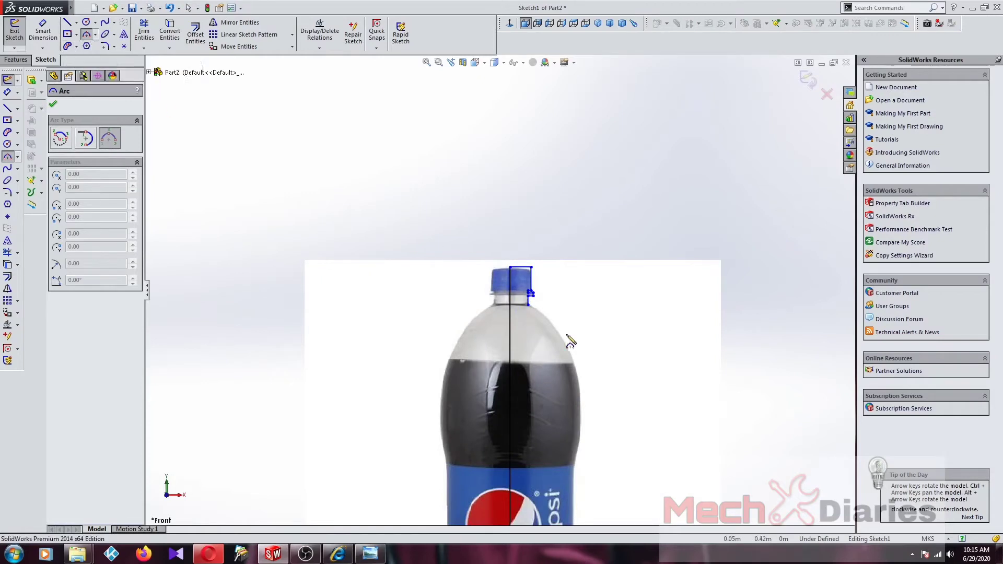
click(528, 303)
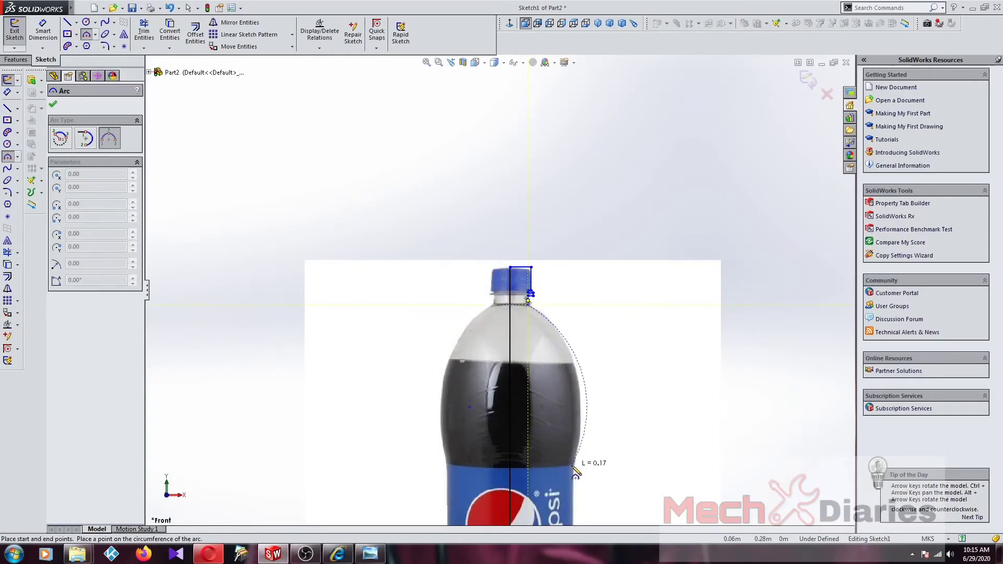
click(575, 468)
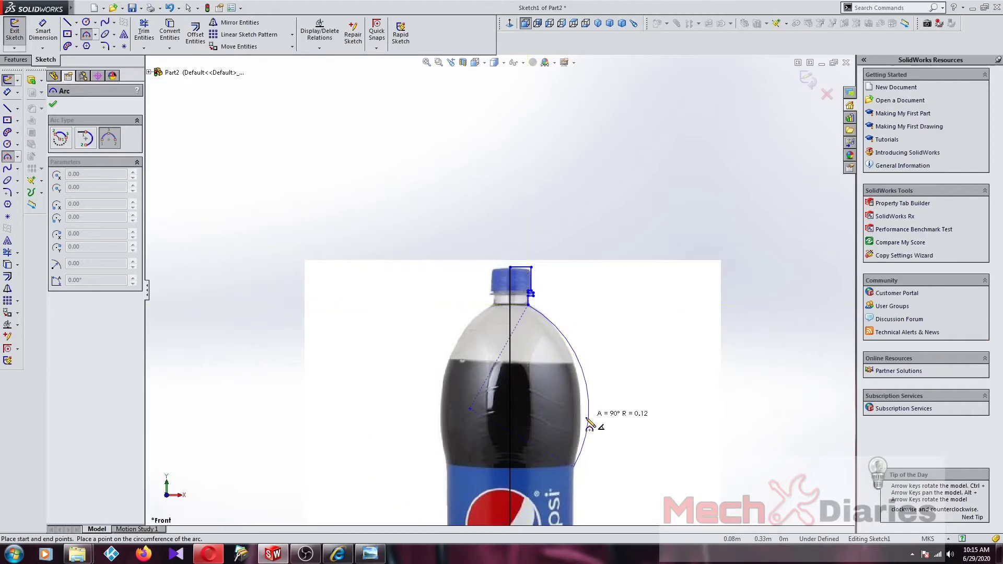
click(580, 387)
Draw a vertical line about 0.12 m long down the label's right edge from the shoulder arc's lower end
scroll(583, 413, up, 3)
scroll(545, 399, down, 3)
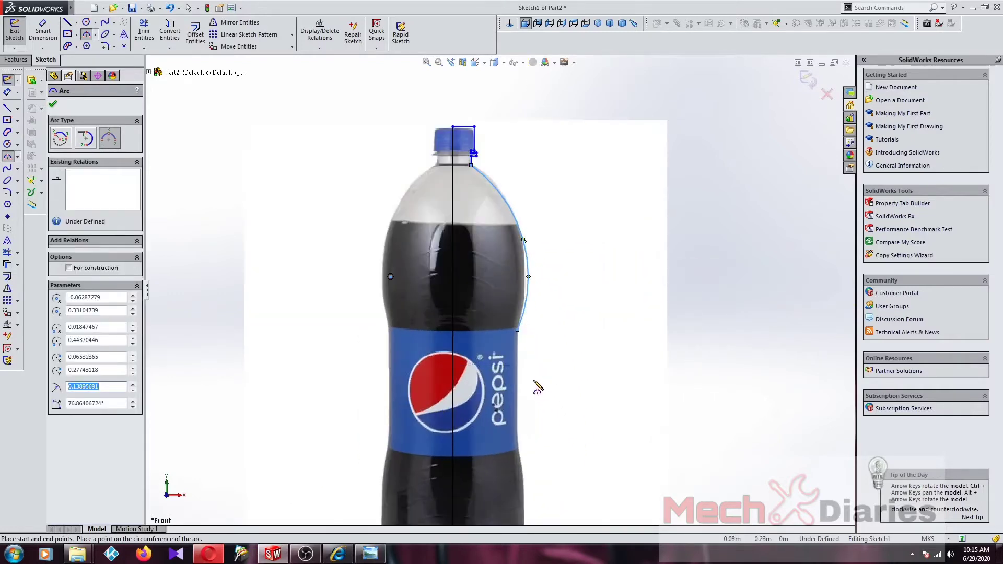
click(64, 24)
click(65, 23)
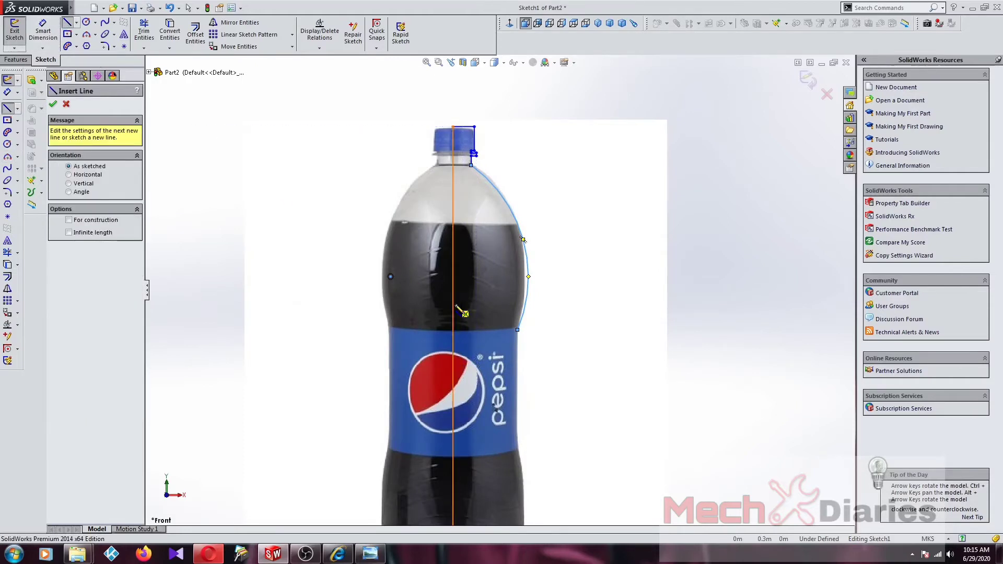
click(518, 330)
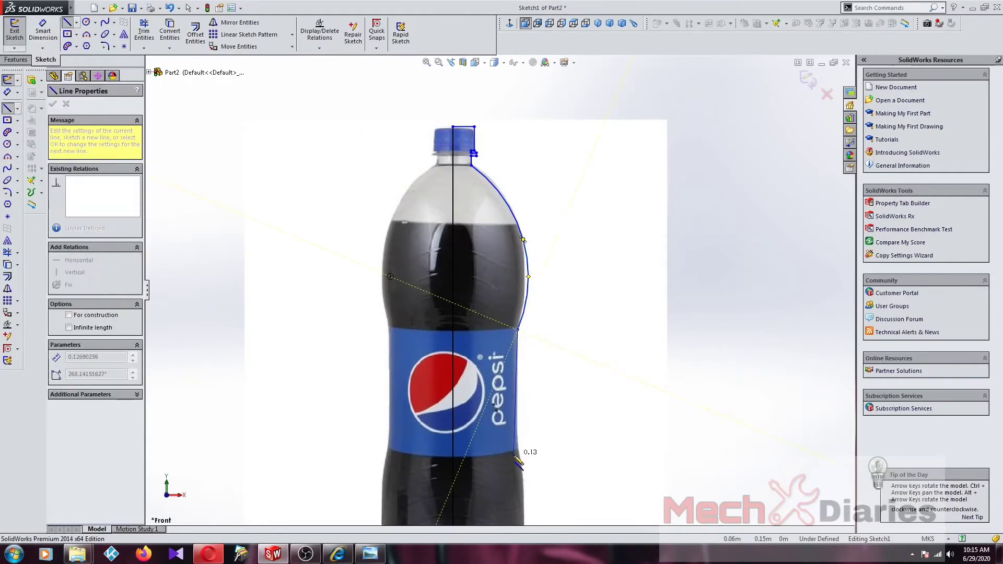
click(518, 449)
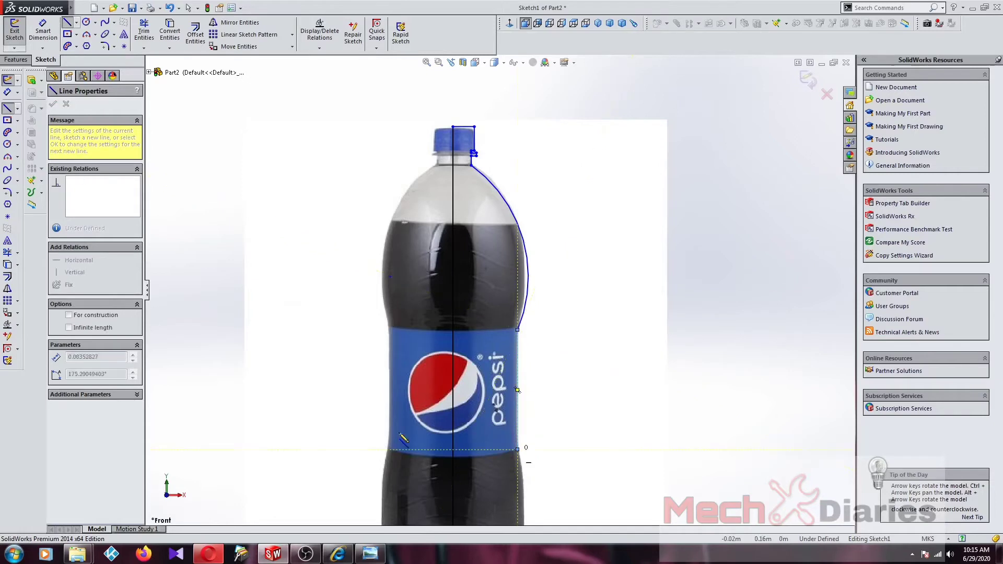
Draw a 3-point arc of about 0.25 m radius along the lower body, from the label line's lower end to just above the foot
click(86, 34)
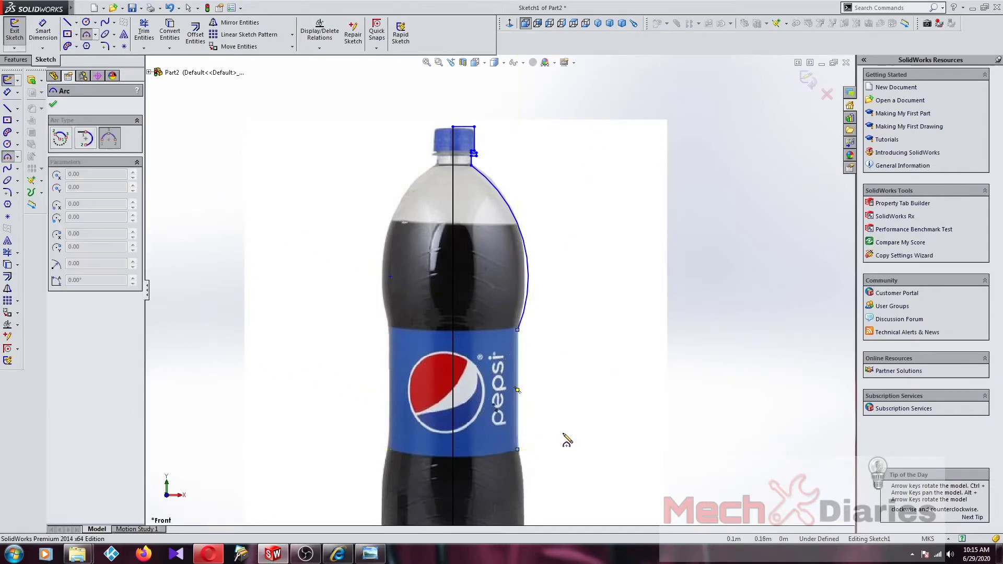
scroll(543, 418, down, 4)
scroll(520, 402, up, 4)
scroll(500, 339, up, 3)
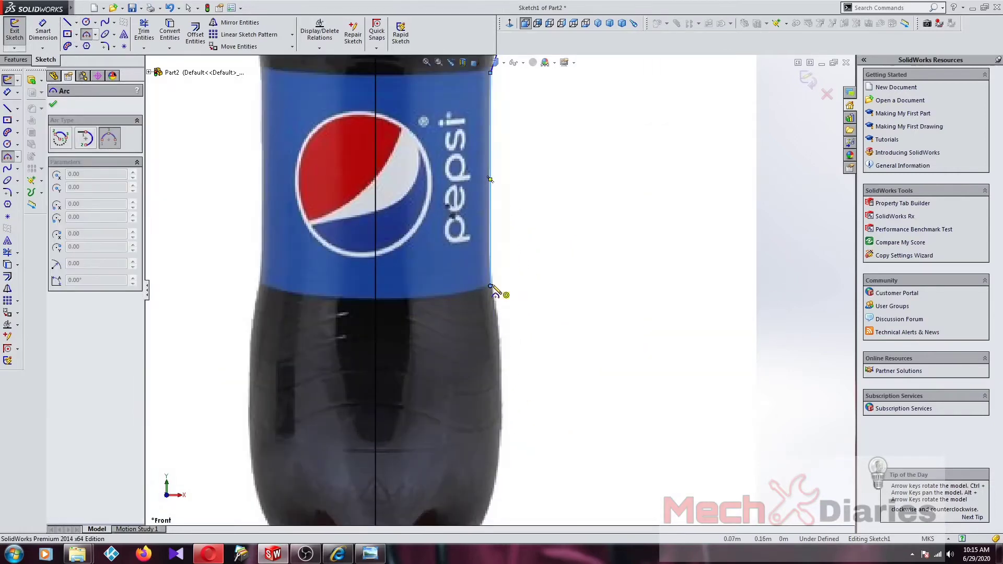
click(491, 287)
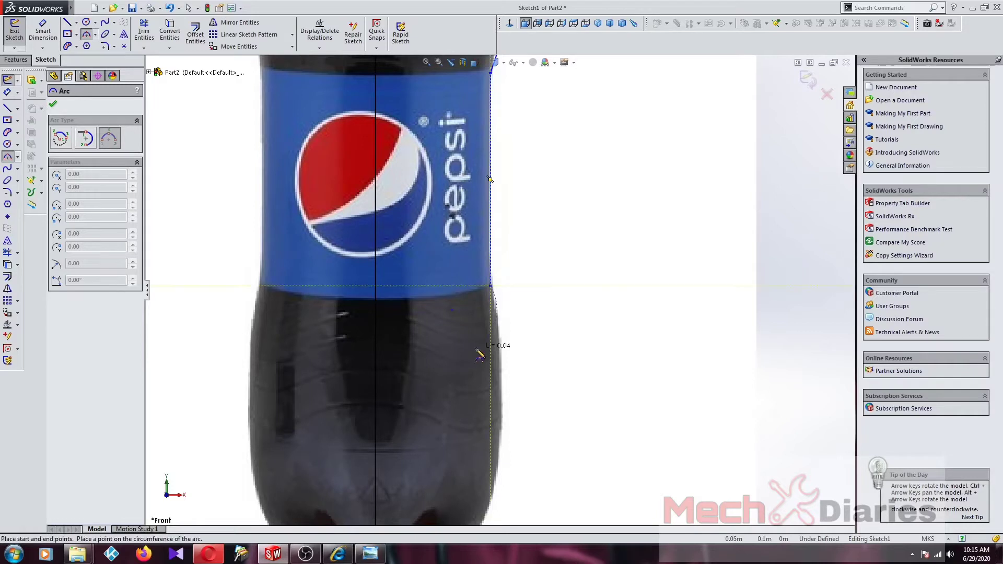
click(490, 525)
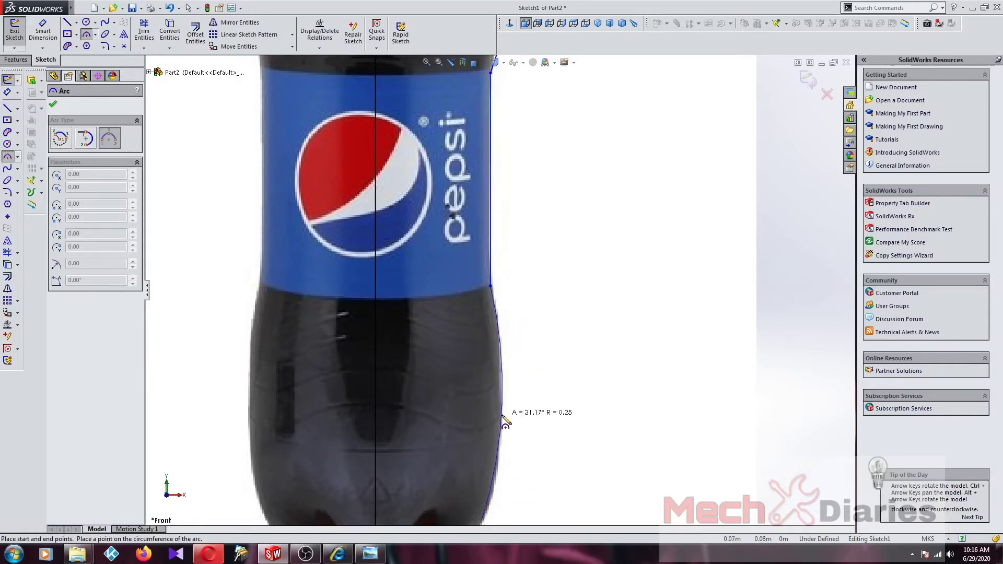
click(505, 421)
Draw a 3-point arc of about 0.025 m radius around the right foot, joining the notch beside the centre bulge to the lower body arc
scroll(499, 457, down, 2)
scroll(500, 432, up, 2)
scroll(476, 386, up, 3)
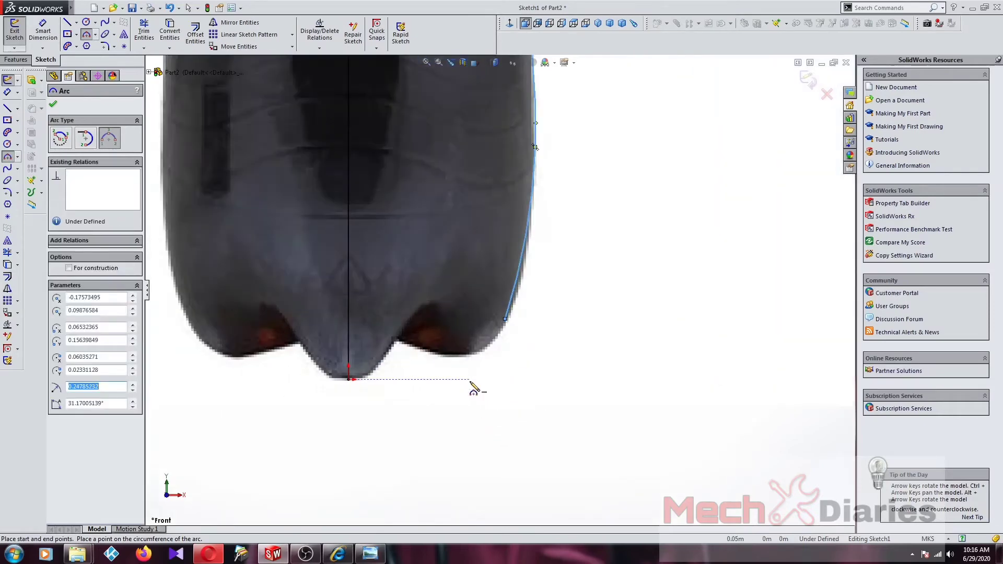
click(397, 339)
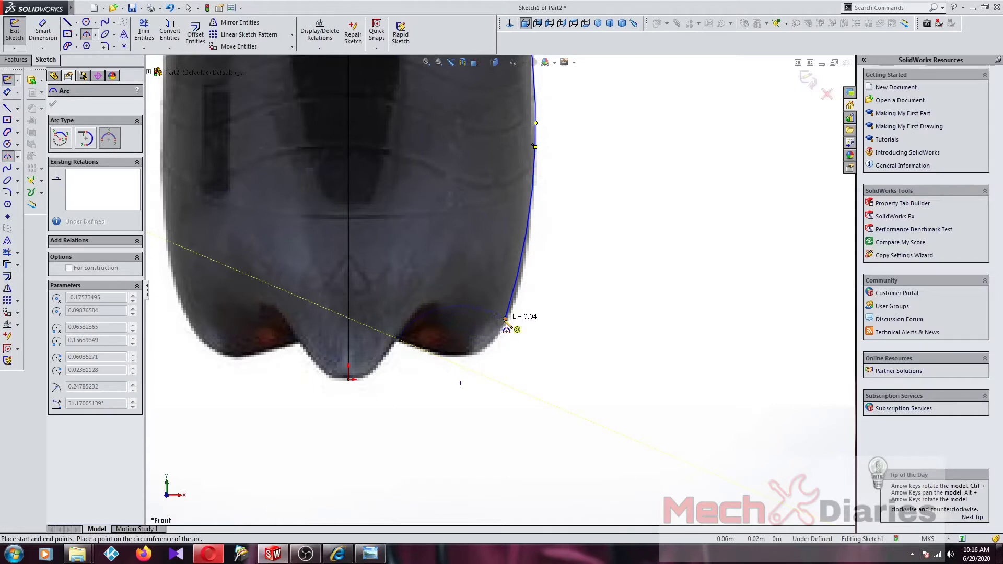
click(504, 322)
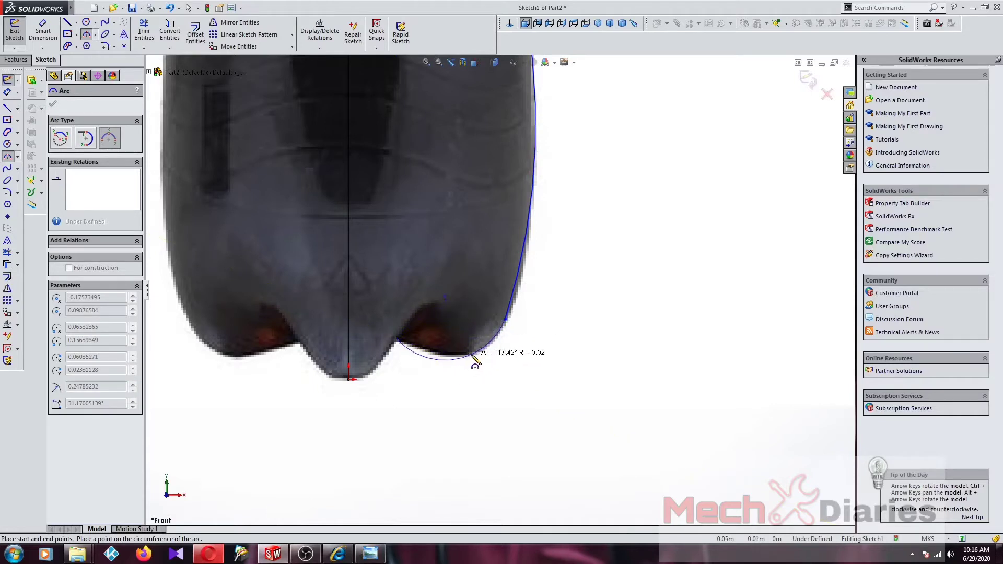
click(474, 357)
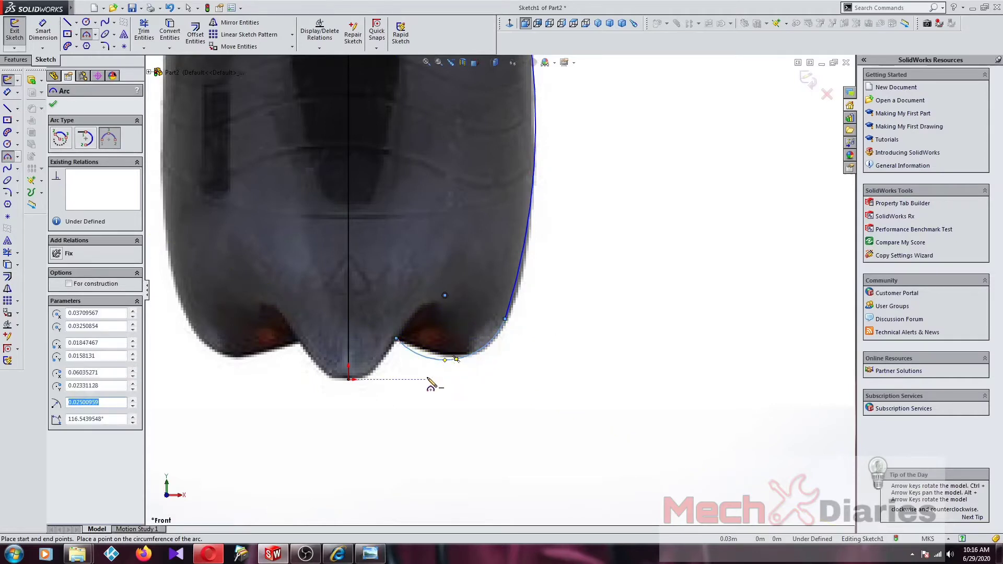
Draw a 3-point arc of about 0.026 m radius along the centre bulge between the origin and the notch beside the foot
scroll(366, 381, down, 2)
click(368, 363)
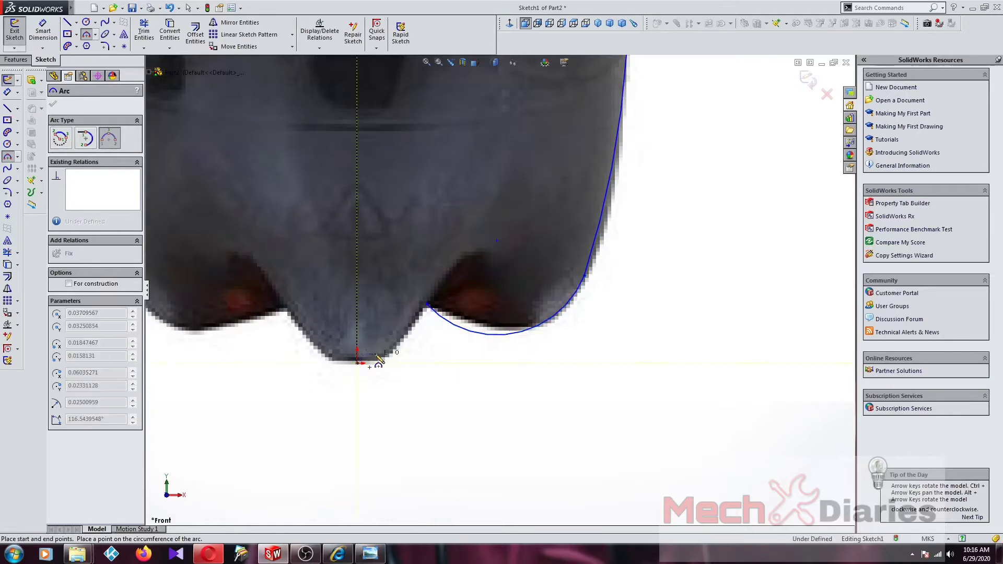
click(357, 362)
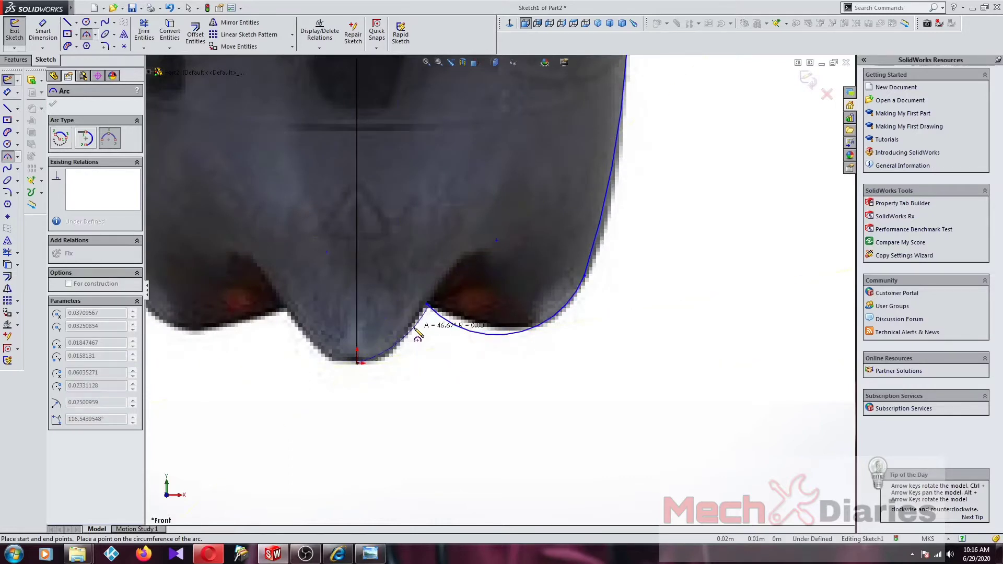
click(402, 342)
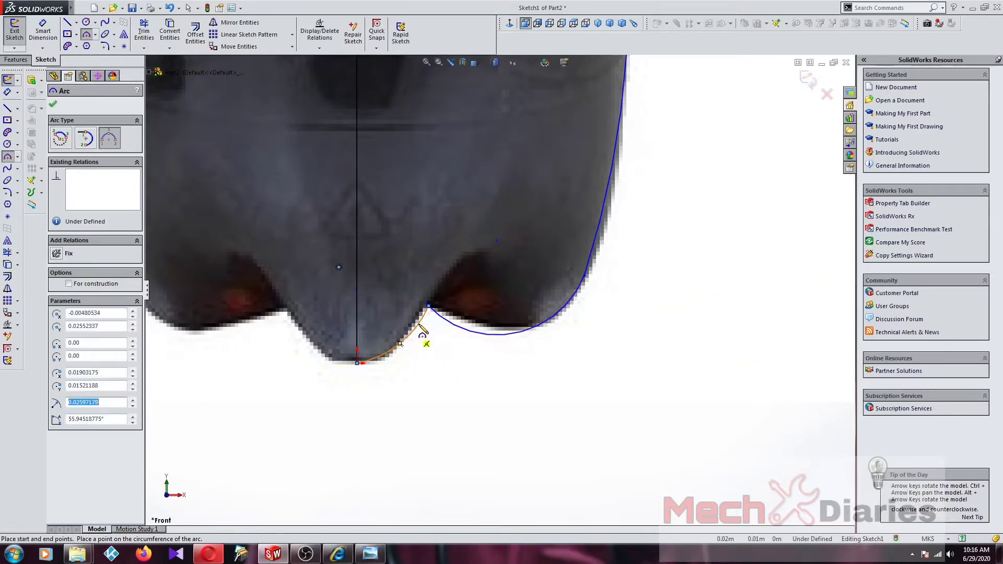
Close the small gap at the notch by moving the foot arc's endpoint onto the centre bulge arc's endpoint
scroll(418, 320, down, 2)
scroll(434, 316, down, 1)
key(Escape)
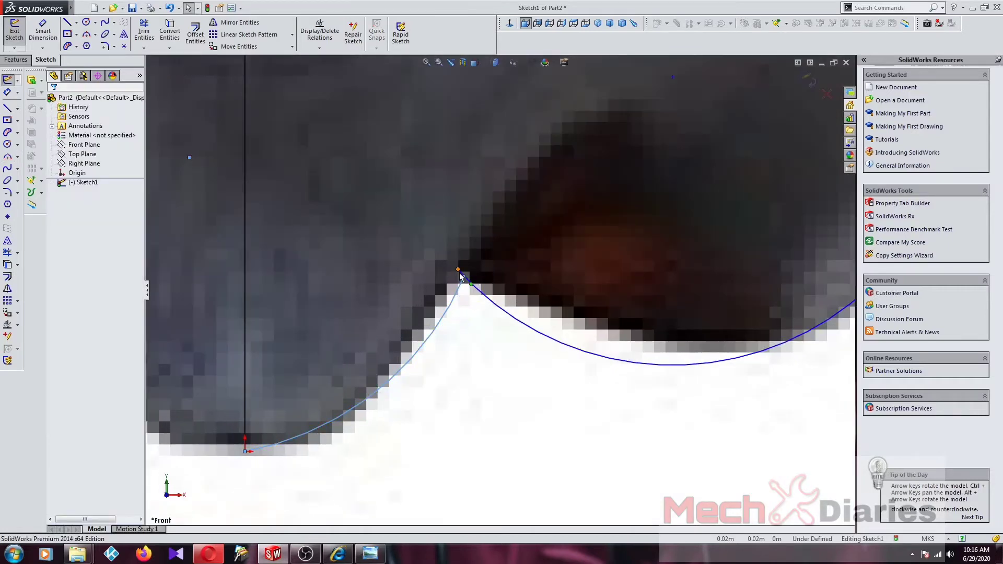
drag(465, 276, 466, 278)
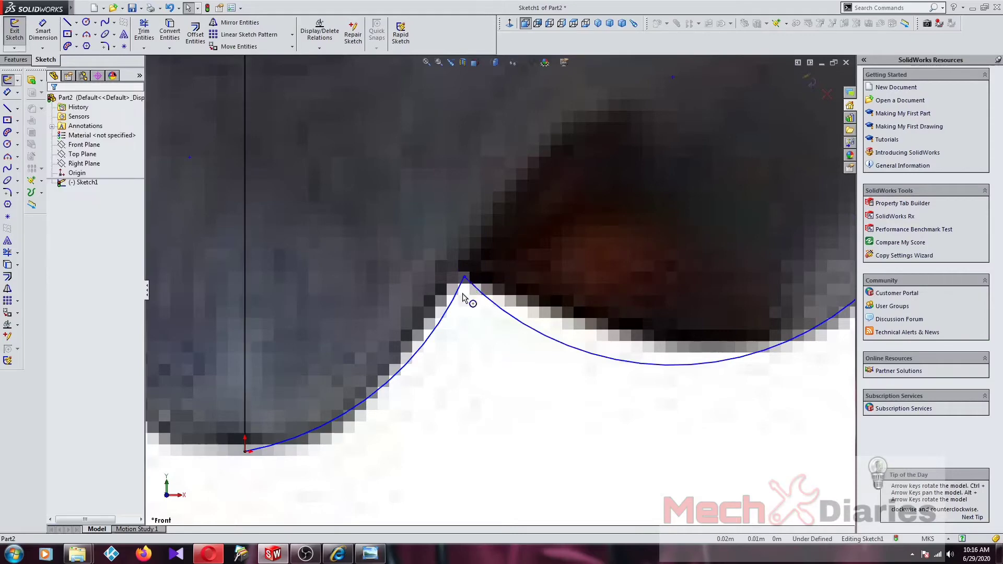
Apply a 0.001 m sketch fillet to the notch corner between the centre bulge arc and the foot arc
scroll(463, 309, up, 4)
scroll(469, 277, down, 4)
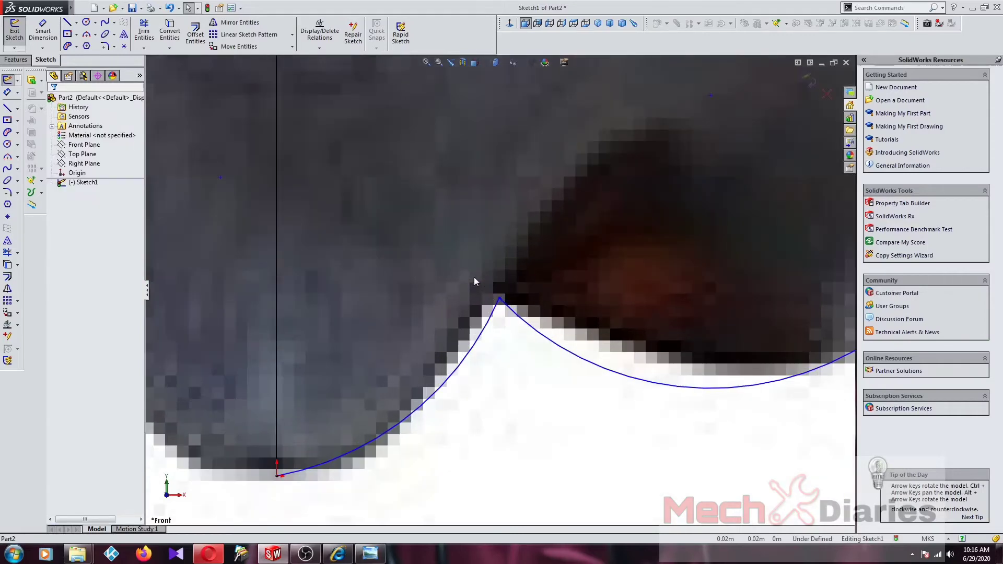
click(114, 47)
click(120, 59)
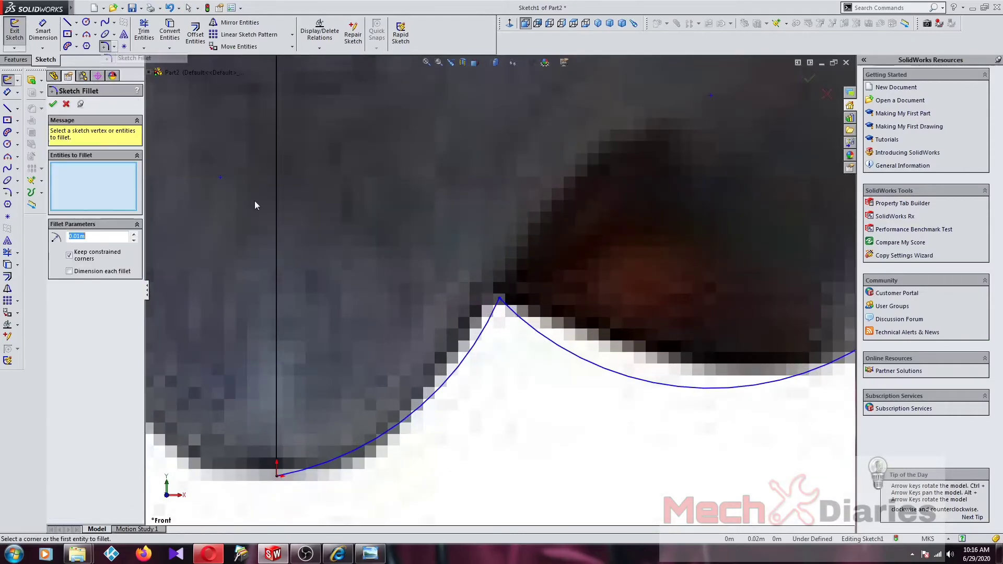
click(500, 299)
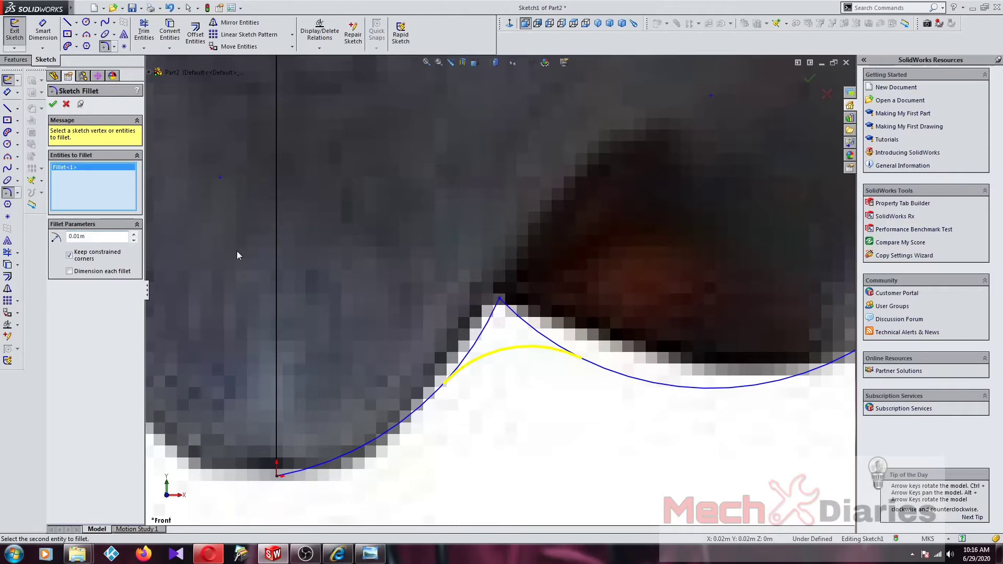
click(77, 236)
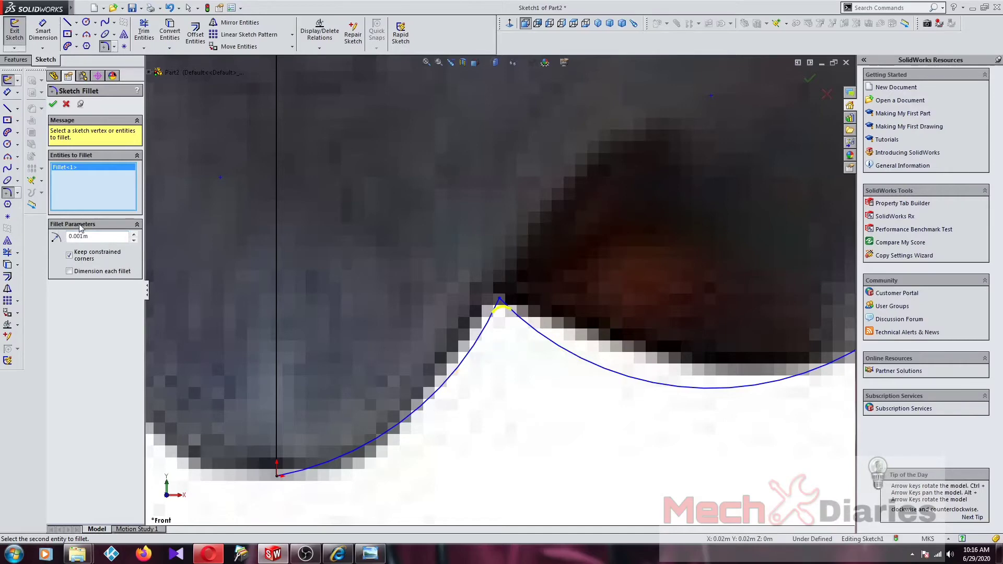
click(52, 104)
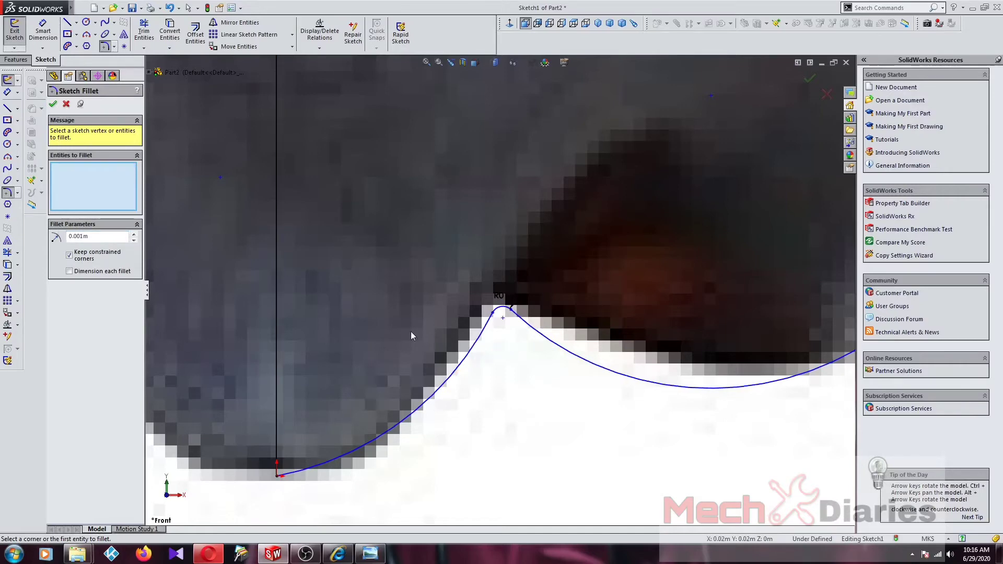
scroll(410, 331, up, 5)
scroll(533, 134, up, 3)
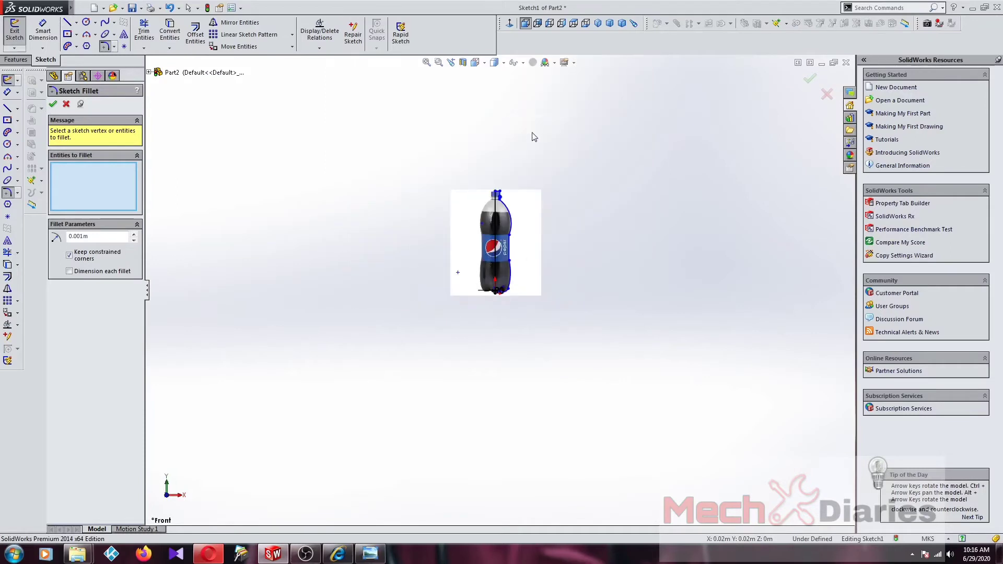
scroll(500, 253, down, 5)
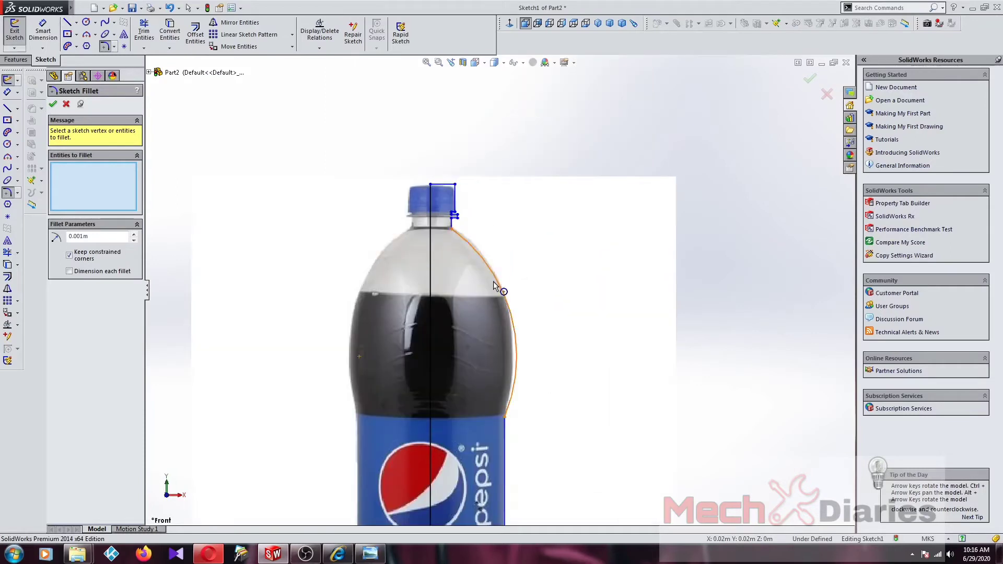
Finish filleting and revolve the bottle half profile 360° about the vertical centre line into a solid
scroll(483, 382, up, 5)
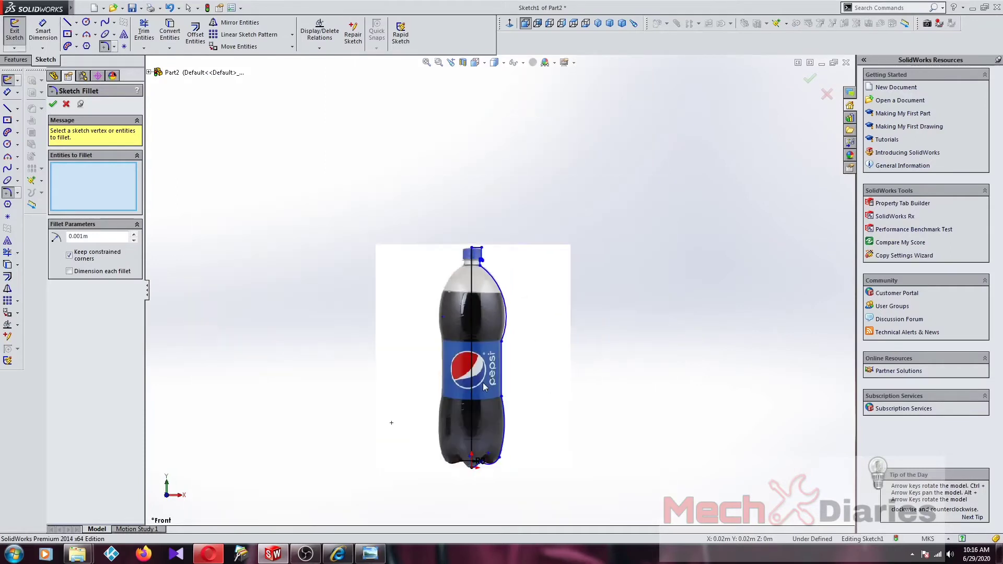
scroll(483, 381, down, 3)
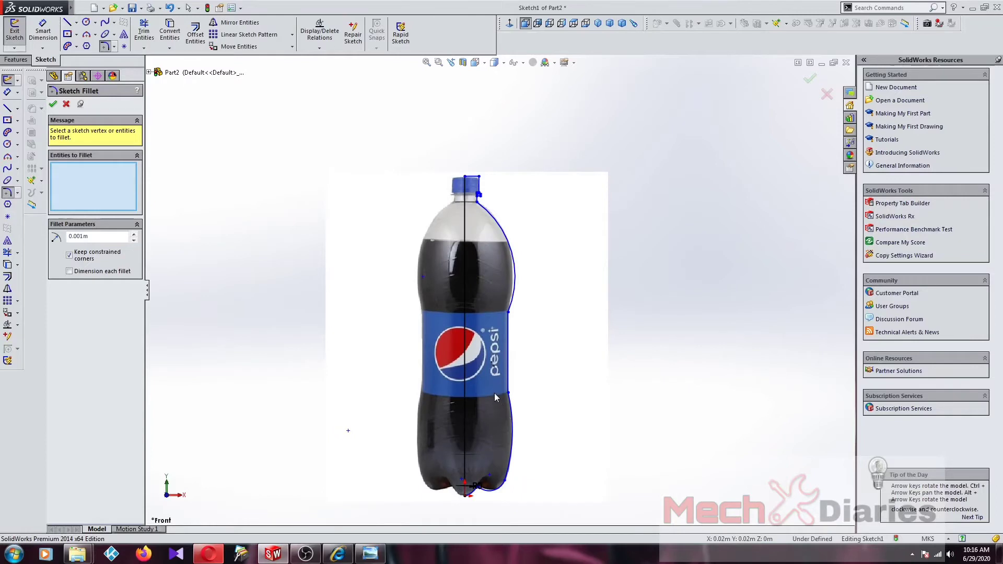
click(54, 104)
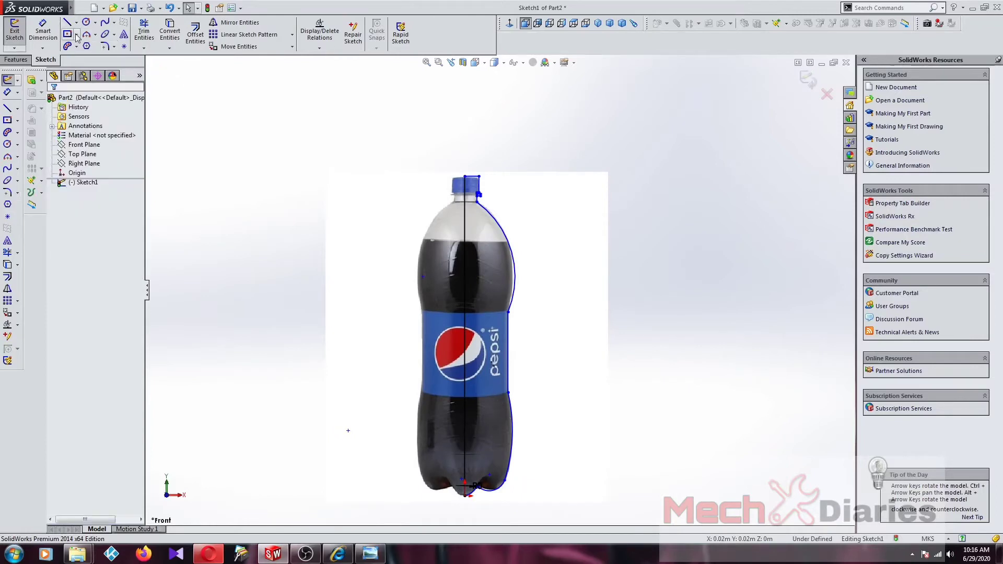
click(26, 59)
click(51, 33)
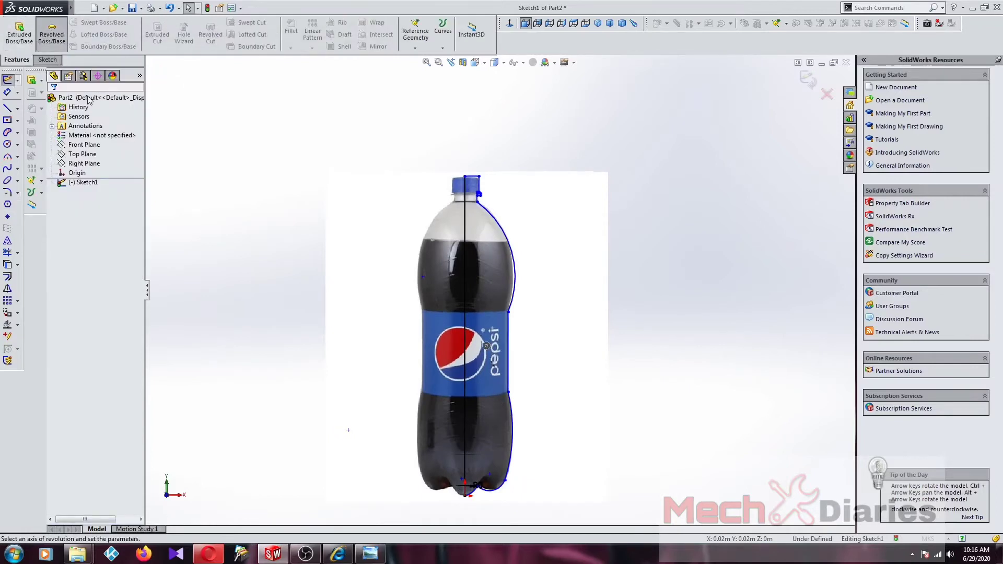
click(495, 234)
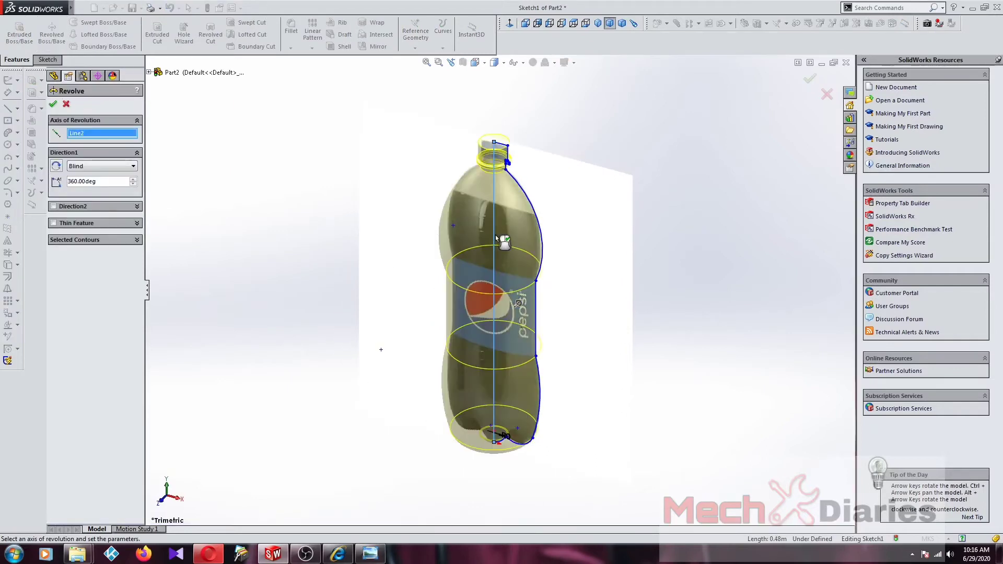
click(53, 103)
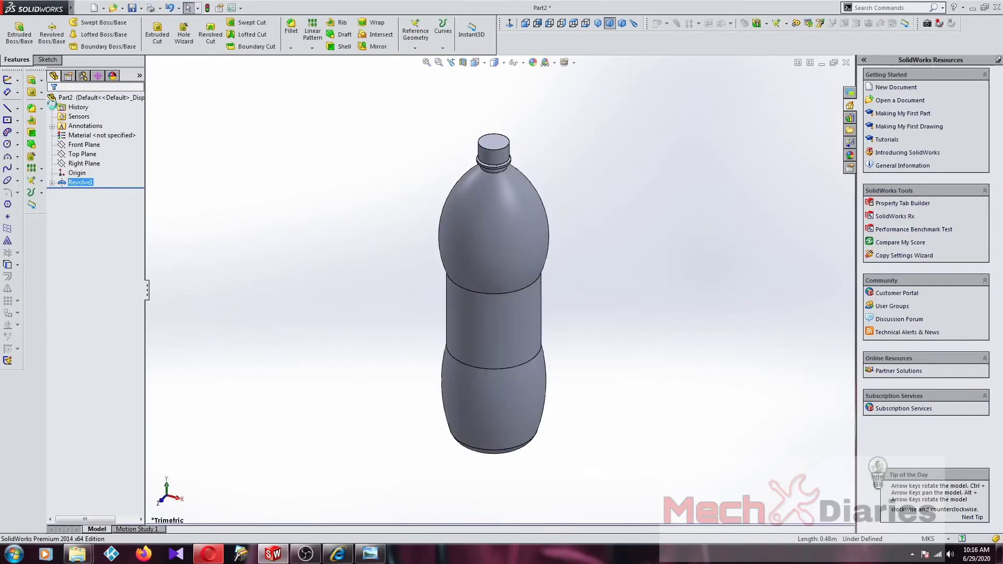
Inspect the revolved bottle from the side and below, checking the base, label section and neck
middle_drag(486, 357, 475, 312)
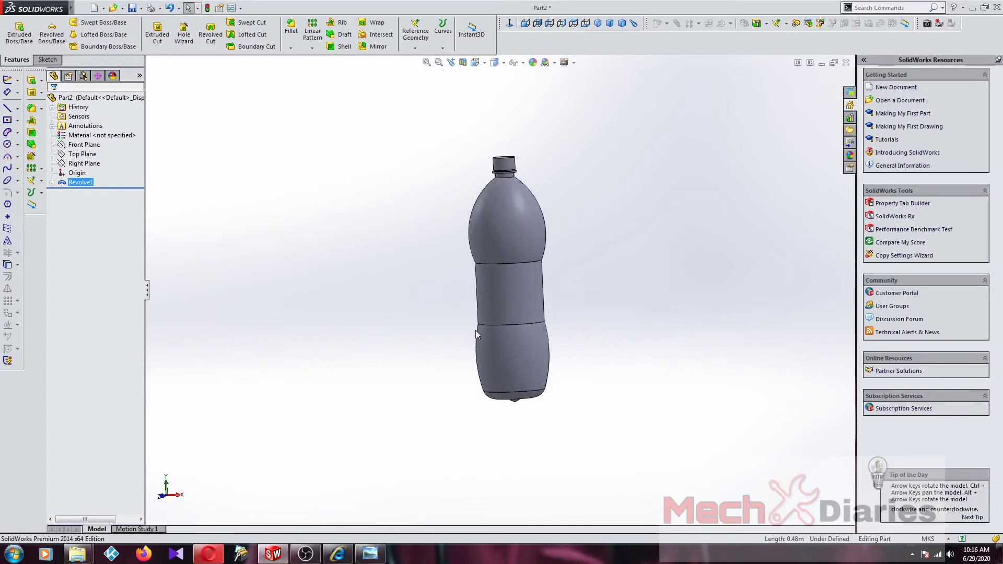
scroll(476, 331, down, 4)
scroll(488, 340, up, 2)
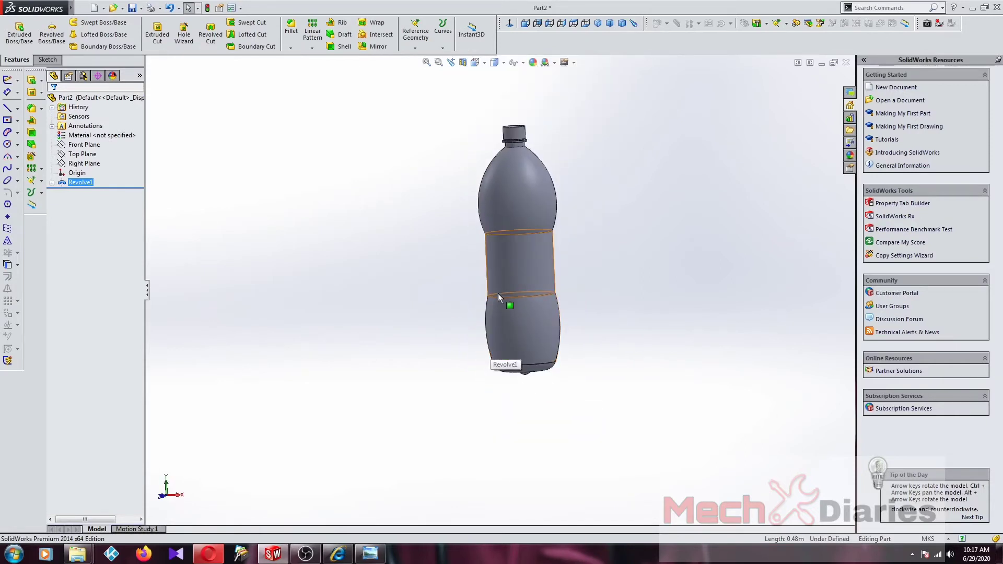
scroll(497, 296, up, 1)
scroll(519, 288, down, 3)
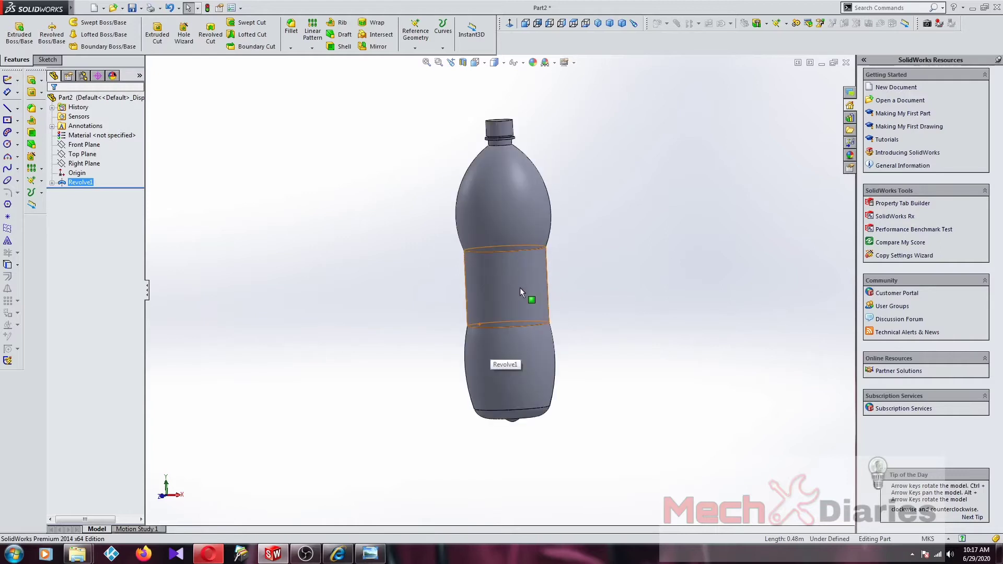
middle_drag(533, 382, 537, 392)
scroll(513, 398, up, 1)
scroll(508, 392, down, 5)
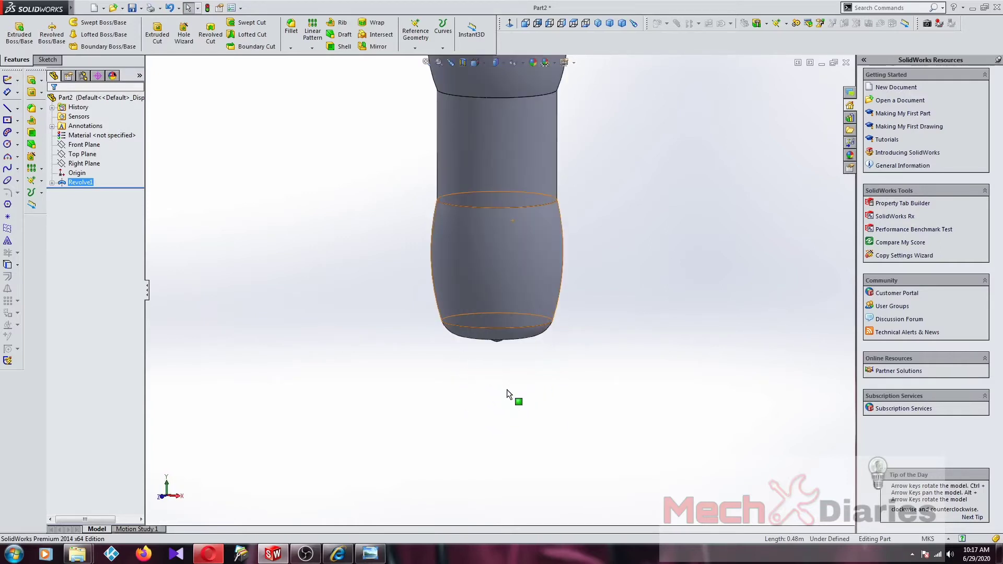
scroll(517, 219, up, 5)
scroll(497, 191, down, 6)
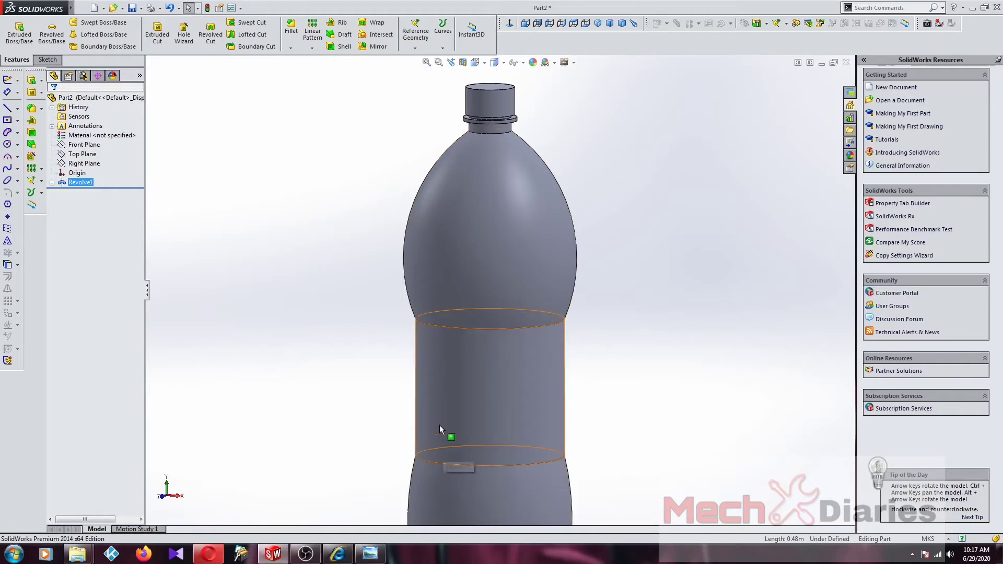
Check how the Front Plane and the Top Plane lie relative to the bottle
click(63, 142)
scroll(375, 280, up, 3)
middle_drag(375, 280, 424, 293)
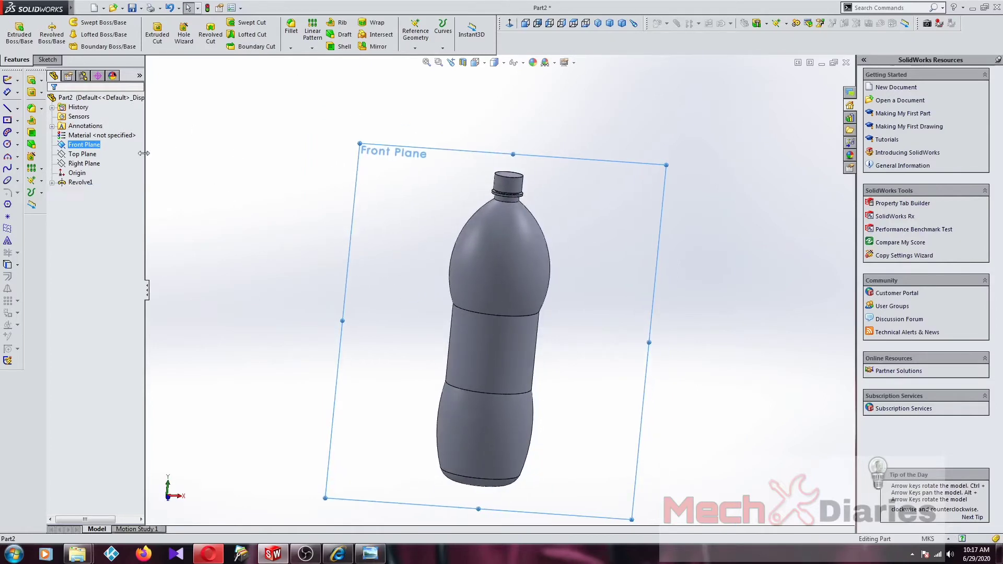
key(z)
scroll(646, 438, down, 2)
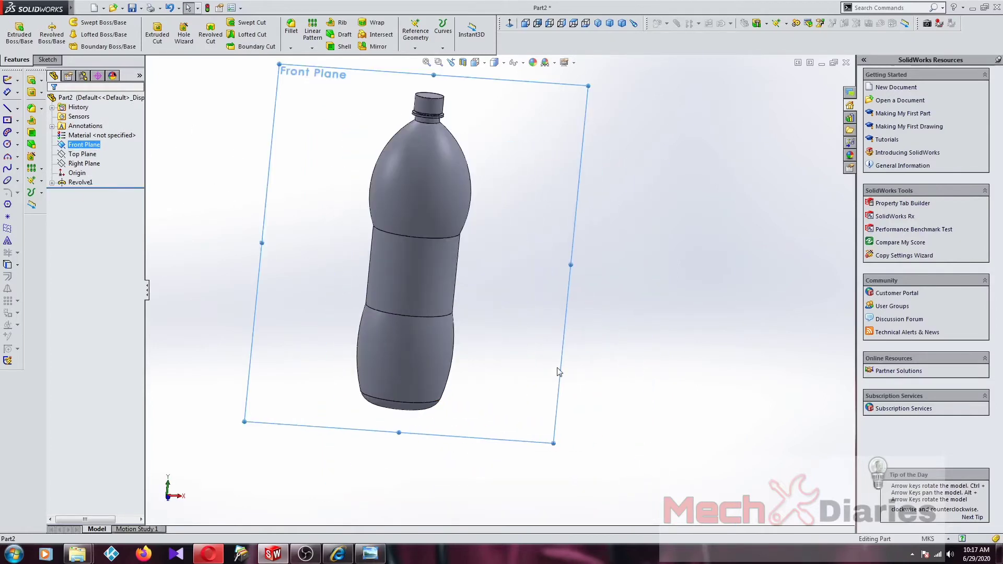
middle_drag(556, 368, 638, 428)
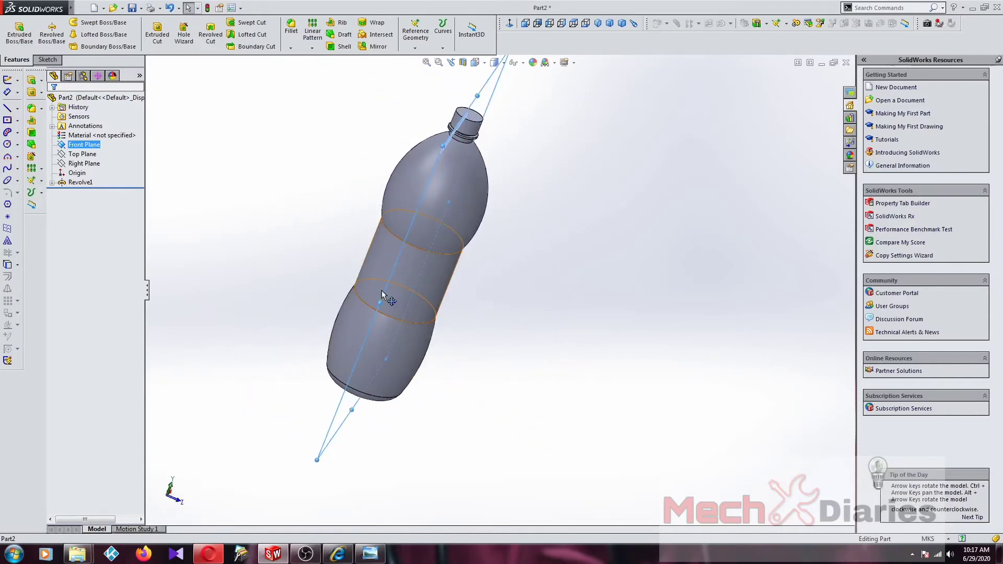
ctrl+click(90, 155)
click(90, 154)
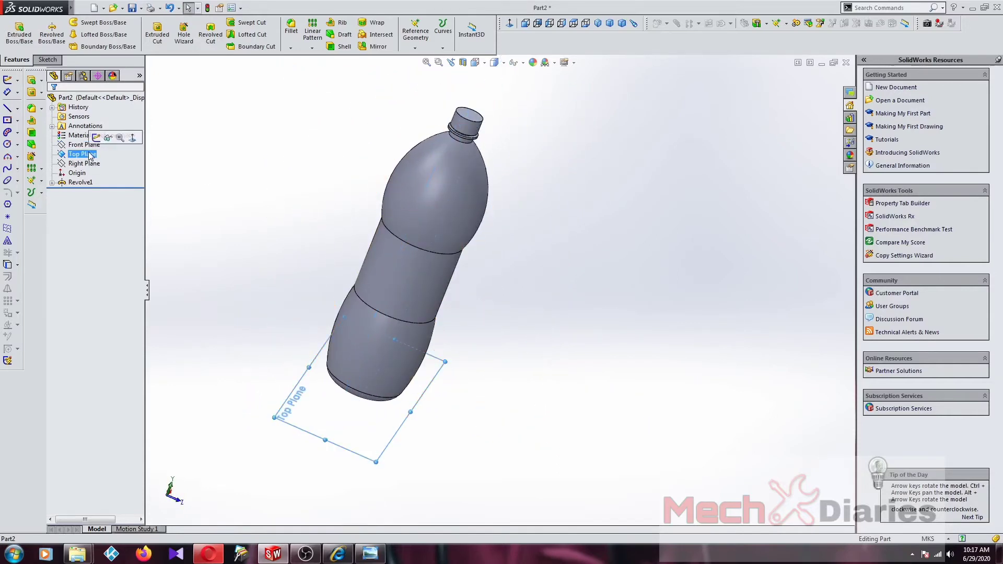
Start a sketch on the Right Plane and place a point at the midpoint of the label section's side edge
click(87, 164)
right_click(86, 164)
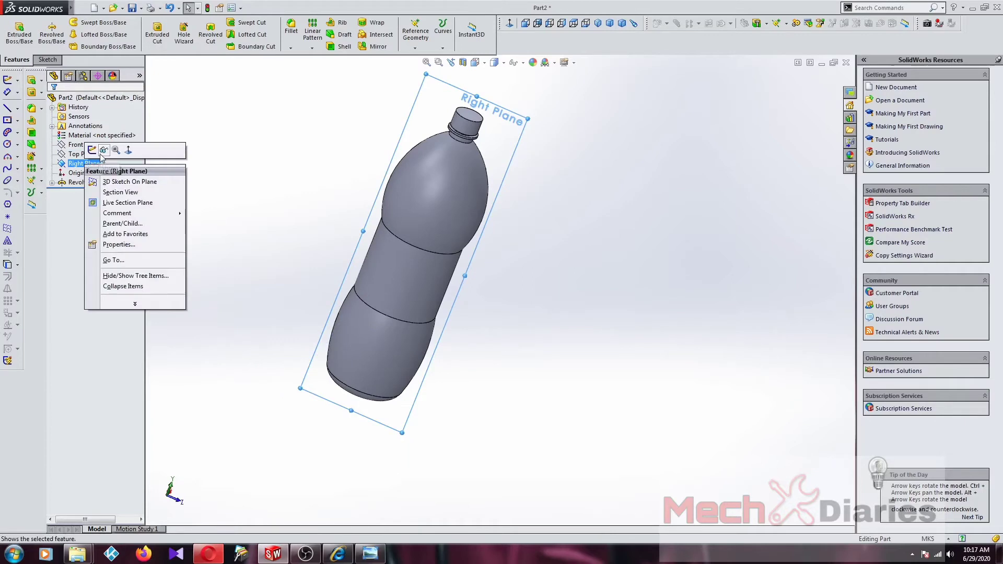
click(92, 150)
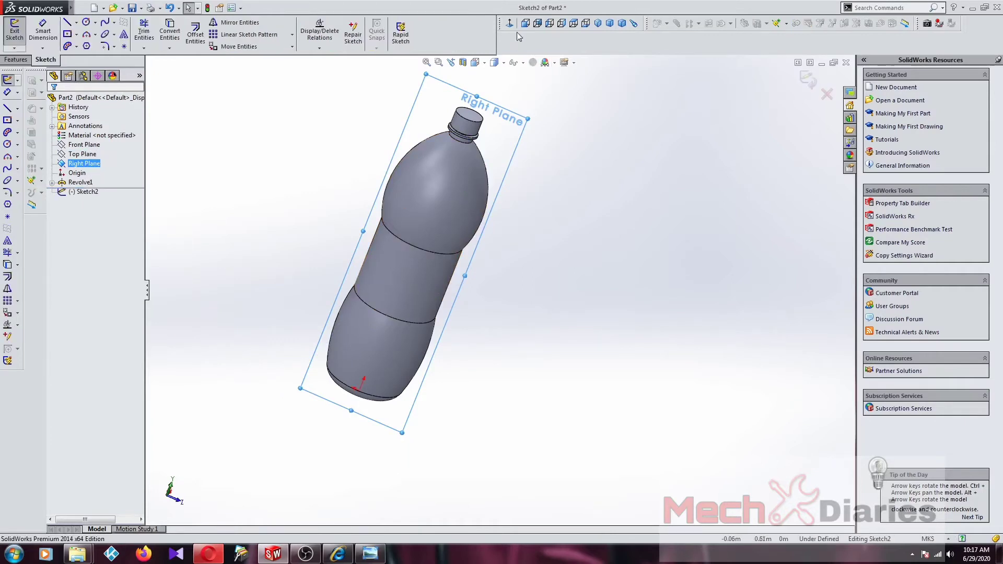
click(561, 23)
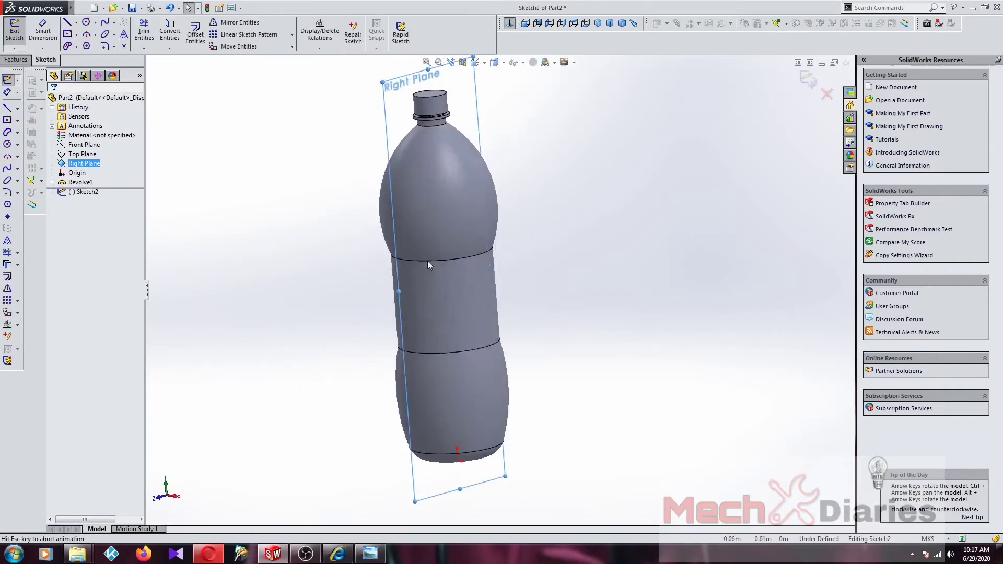
click(124, 47)
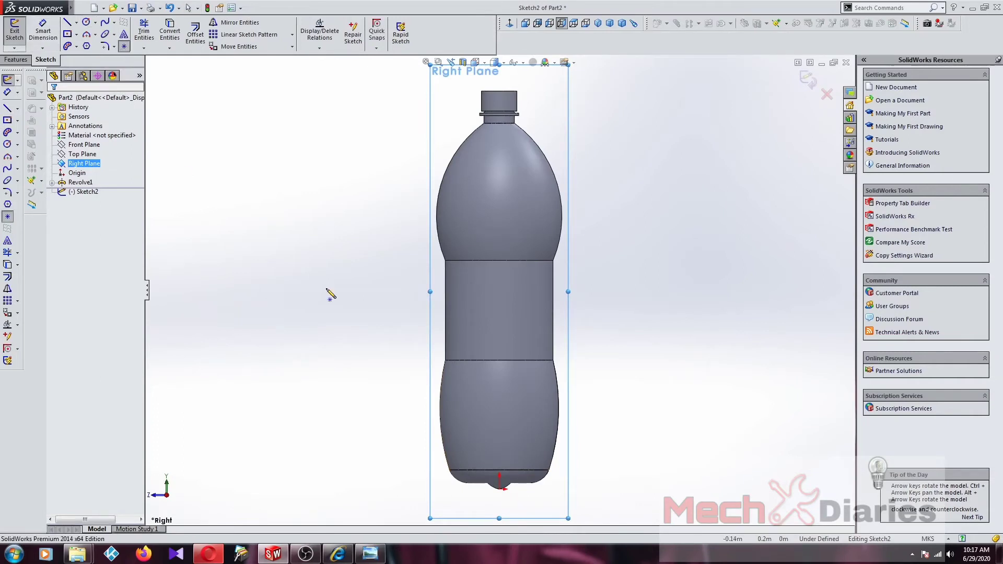
click(445, 310)
click(52, 106)
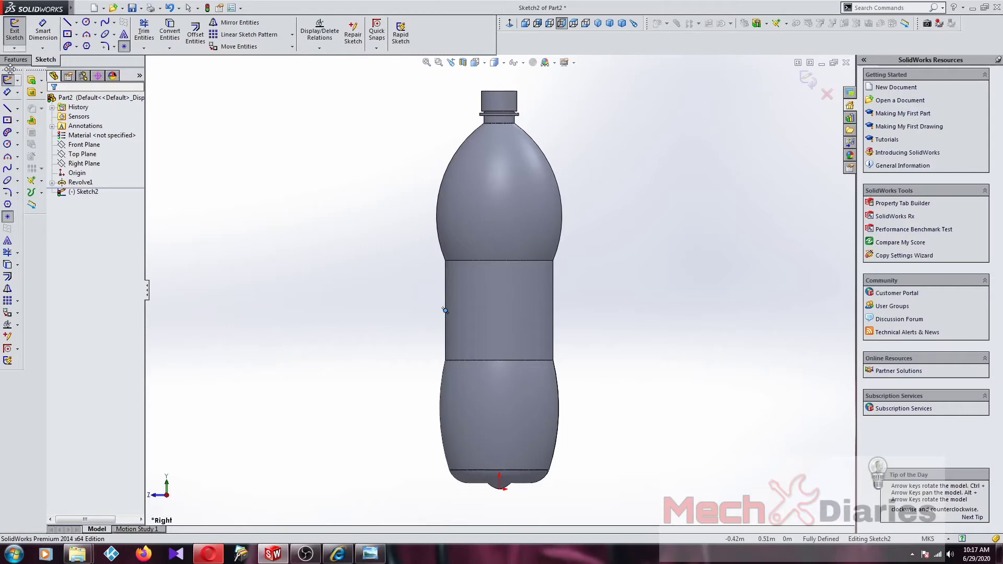
Exit the sketch and create a reference plane parallel to the Front Plane through the sketched point
click(16, 60)
click(416, 37)
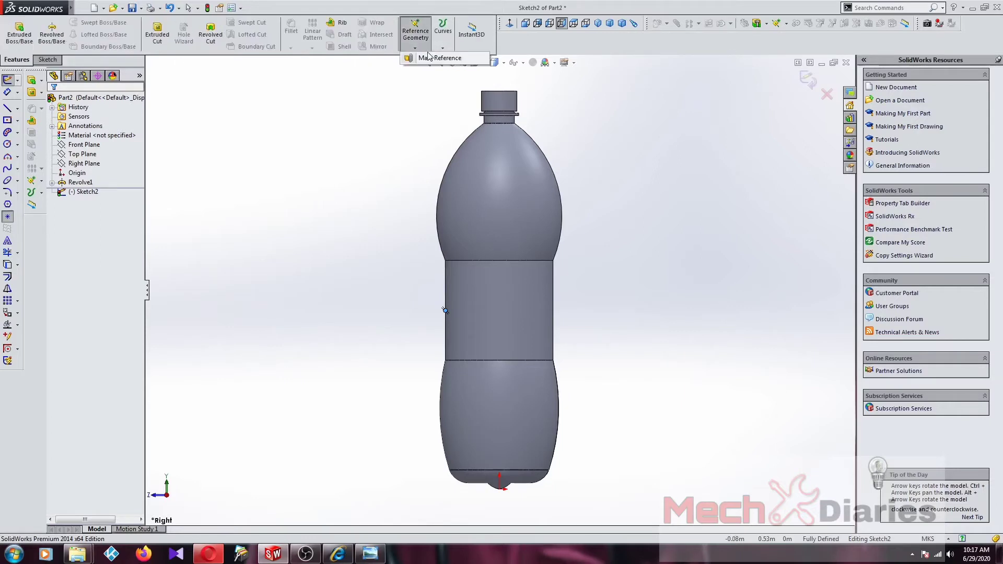
click(807, 80)
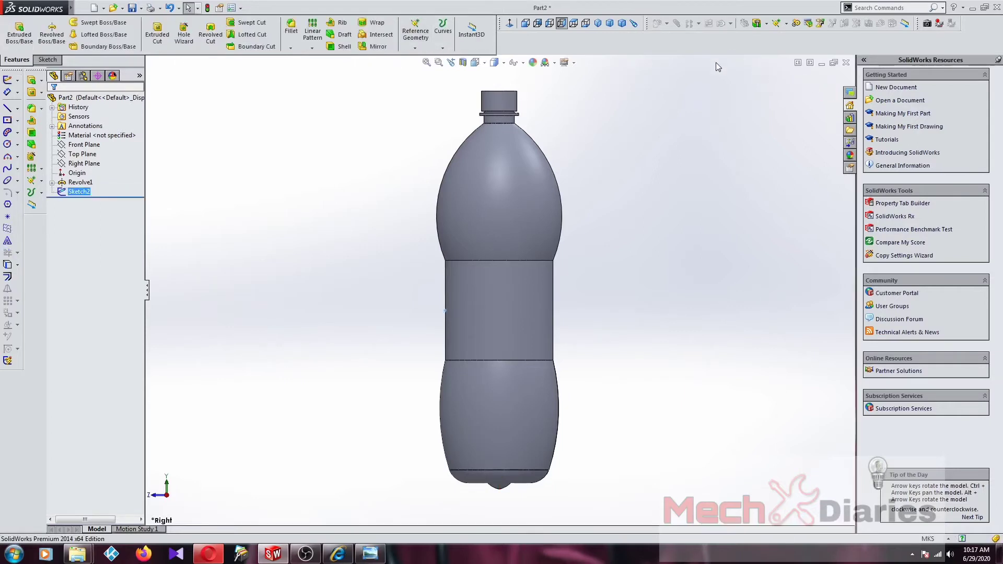
click(415, 48)
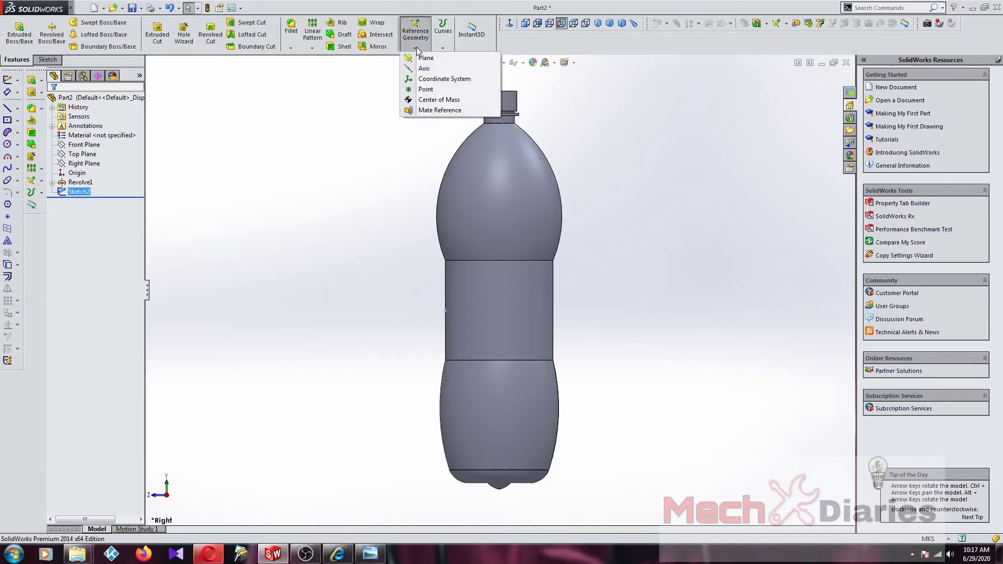
click(424, 53)
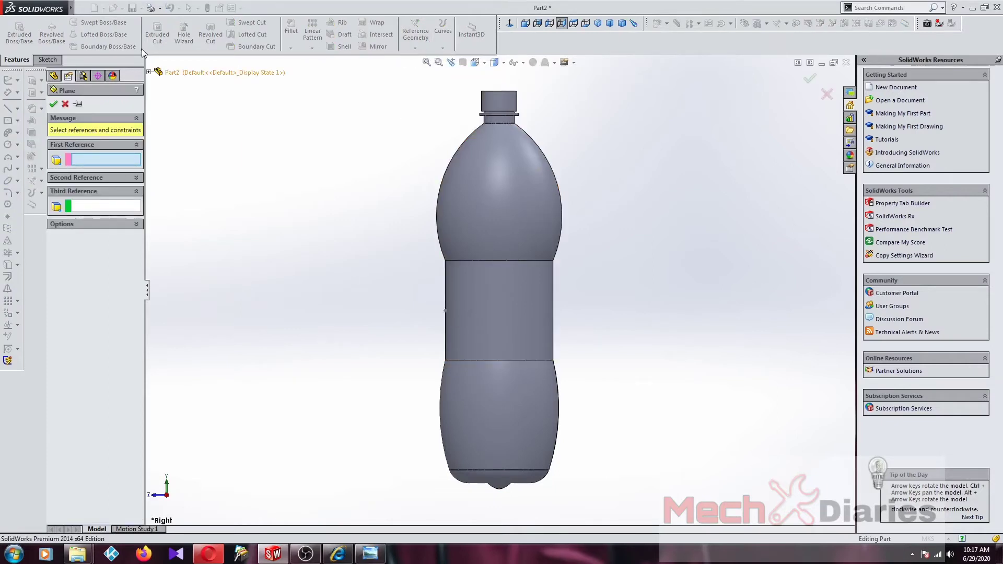
click(149, 72)
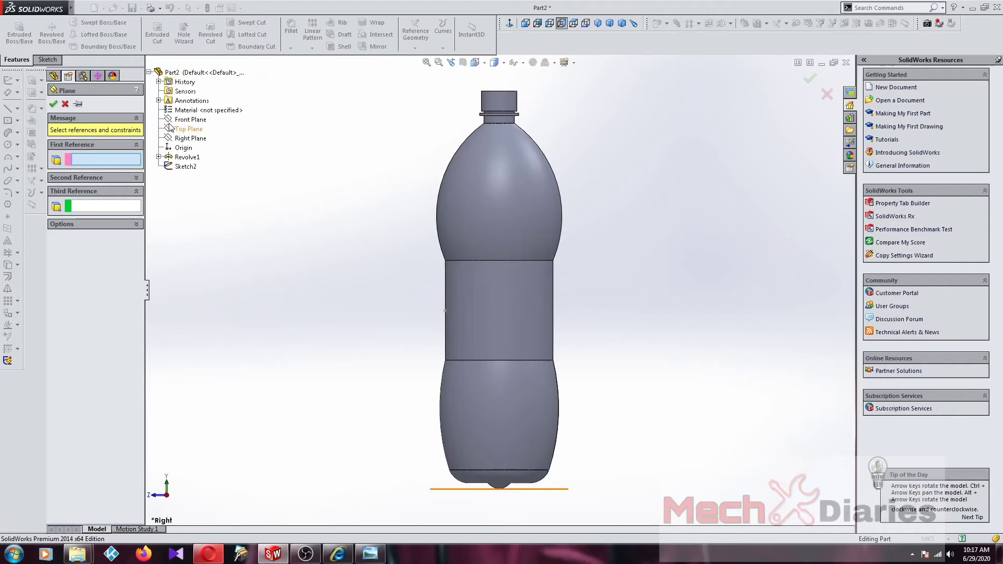
click(189, 119)
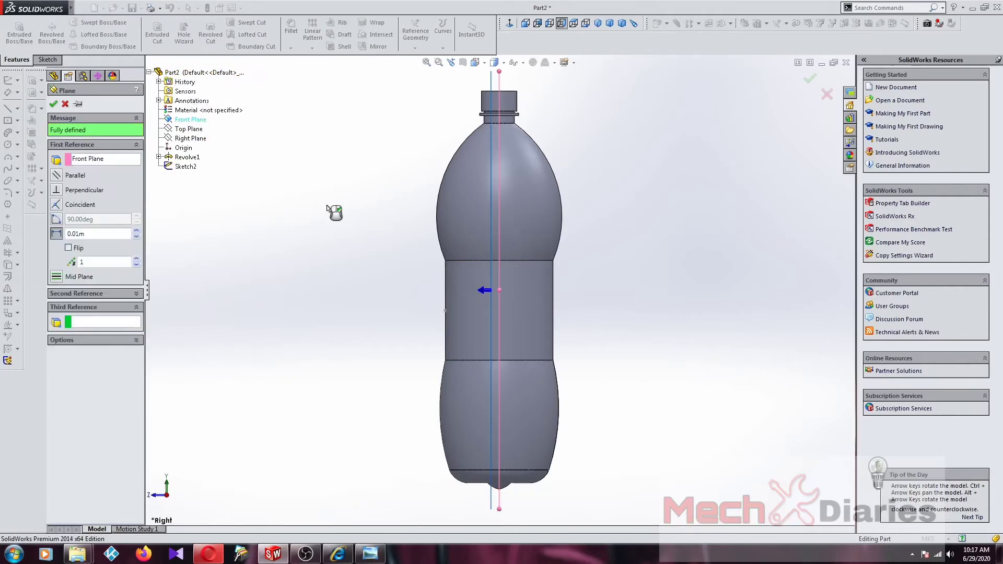
click(446, 312)
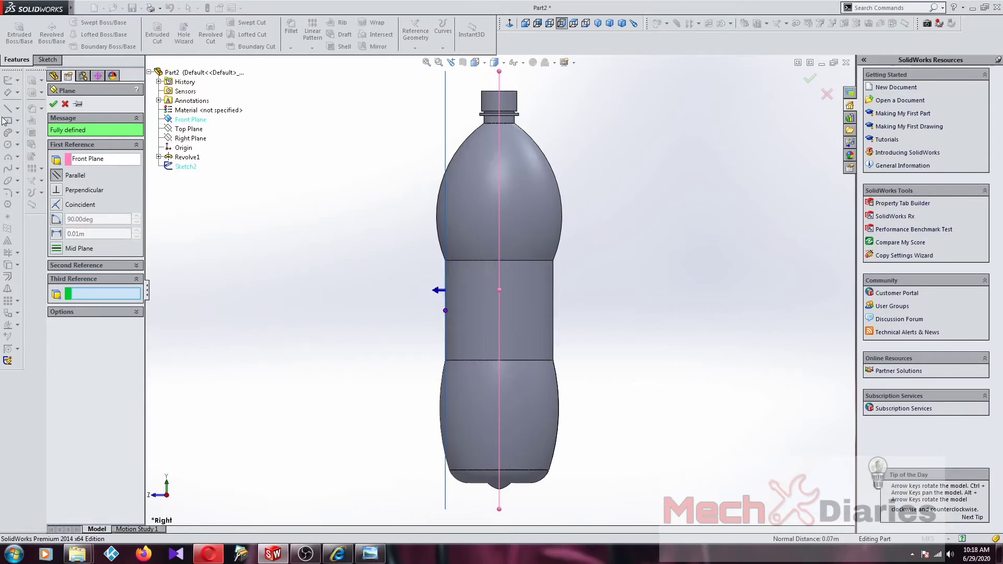
click(53, 103)
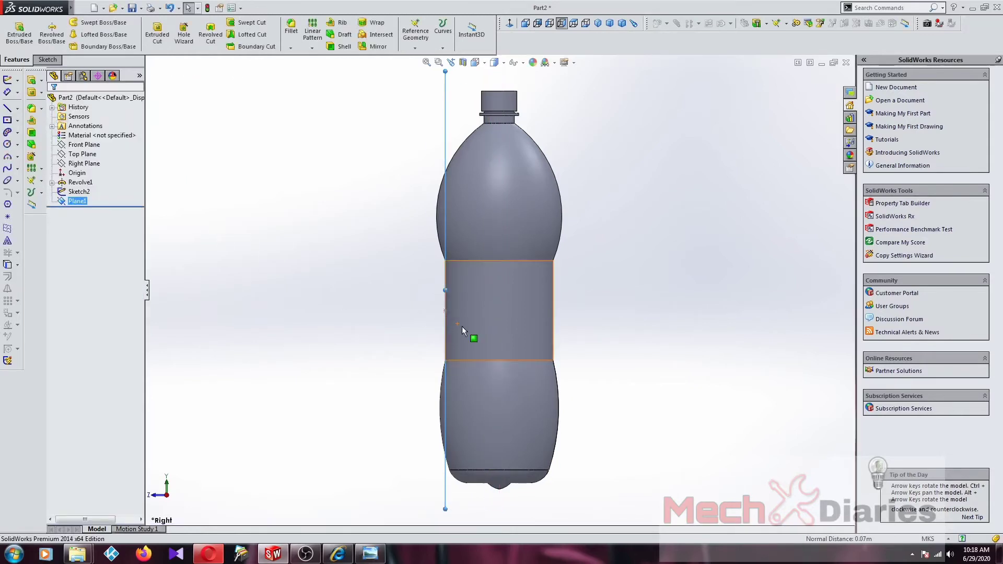
View the bottle's label section from the front and check the label on the reference picture in Windows Photo Viewer
scroll(475, 309, down, 5)
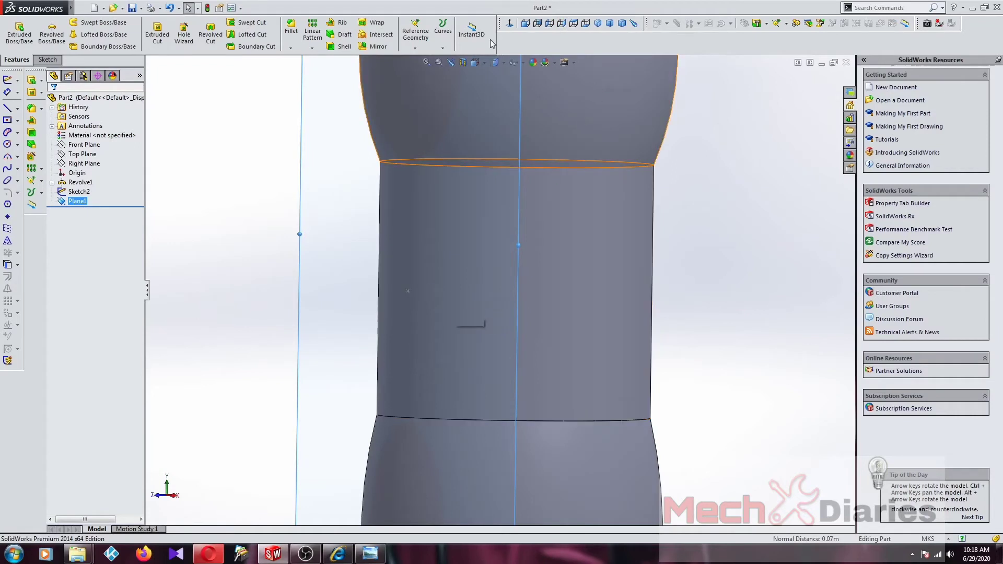
click(511, 24)
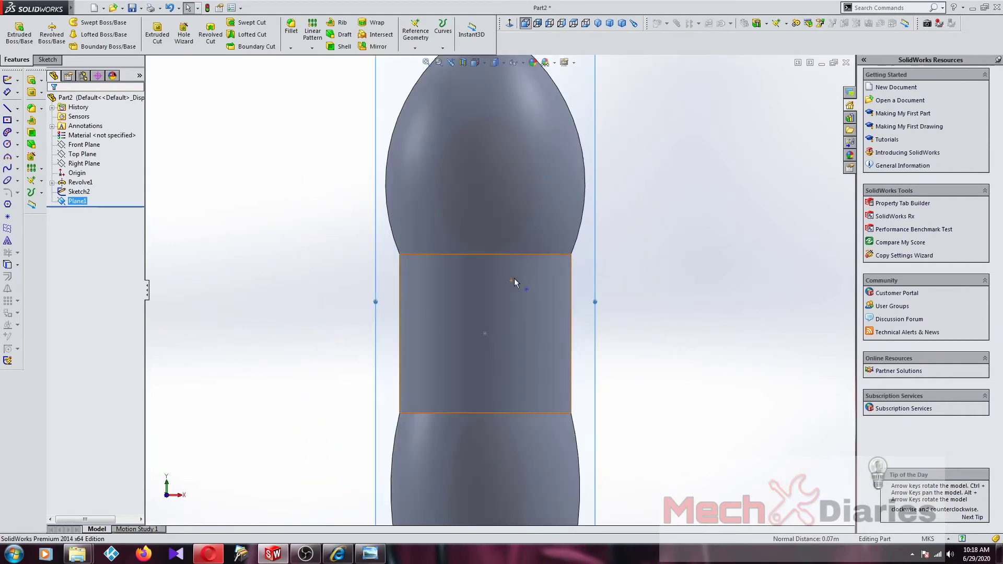
click(369, 551)
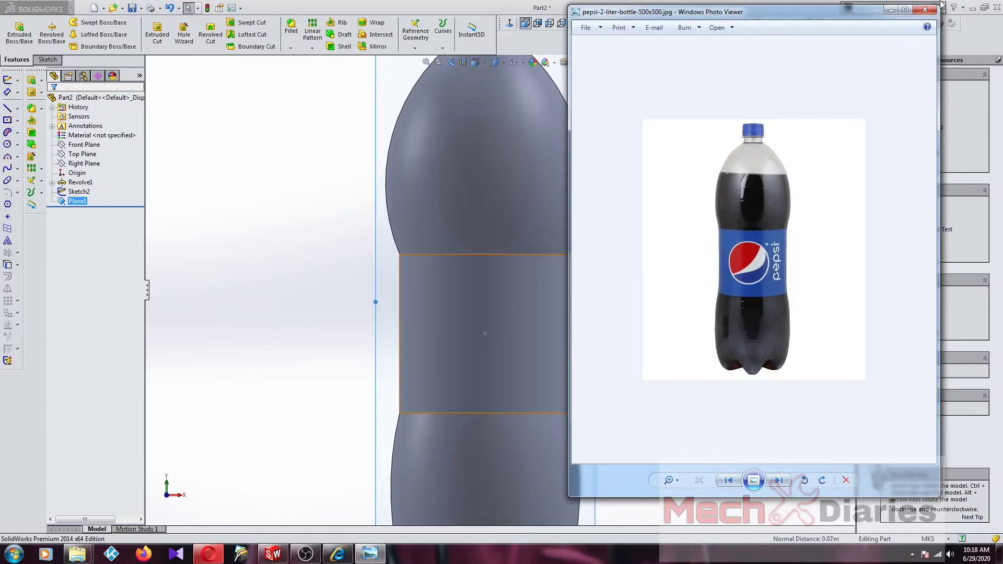
click(891, 10)
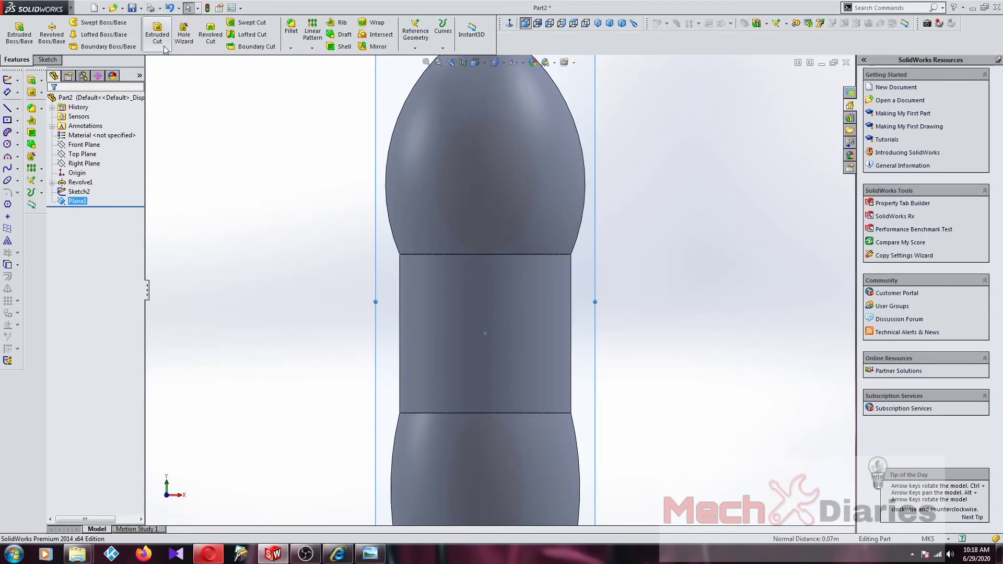
mouse_move(70, 8)
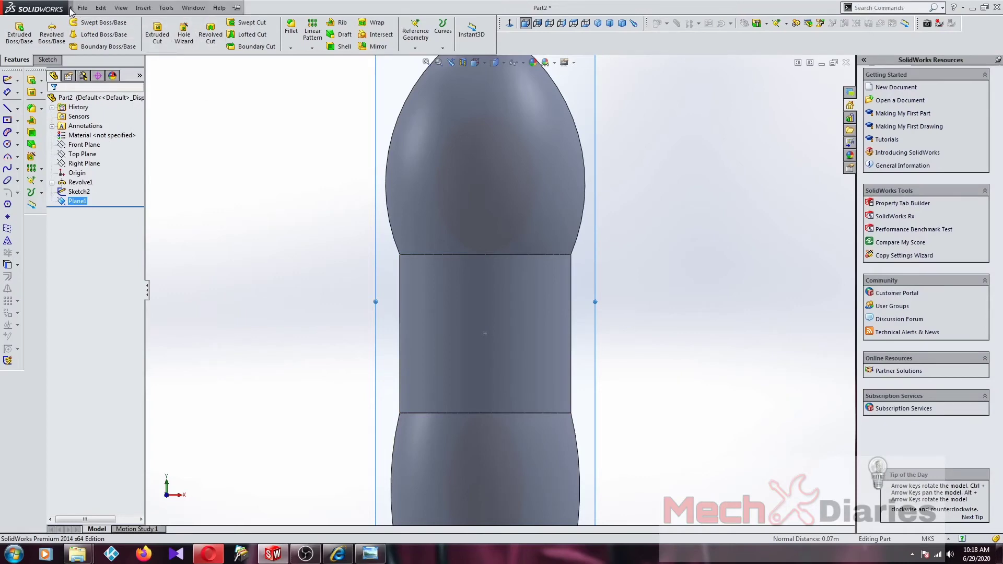
click(143, 7)
click(166, 7)
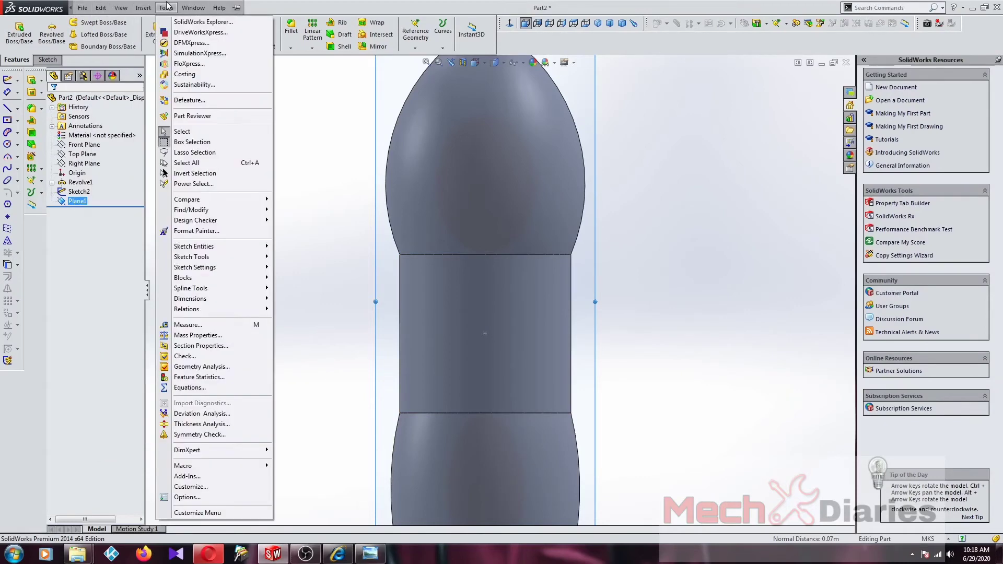
mouse_move(220, 256)
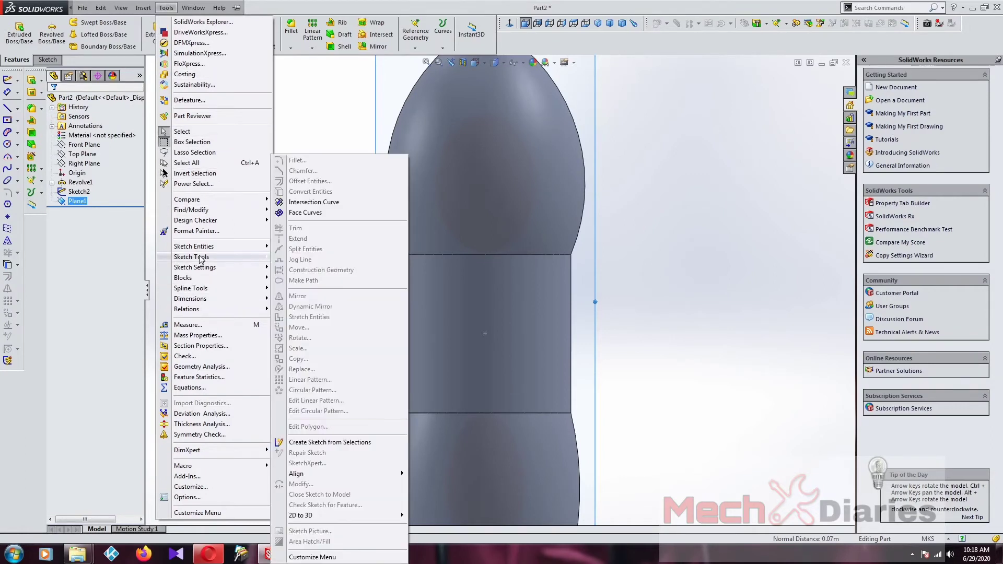
click(590, 249)
Start a sketch on the reference plane at the label section and insert pepsi-2-liter-bottle-500x500.jpg as a sketch picture
right_click(588, 211)
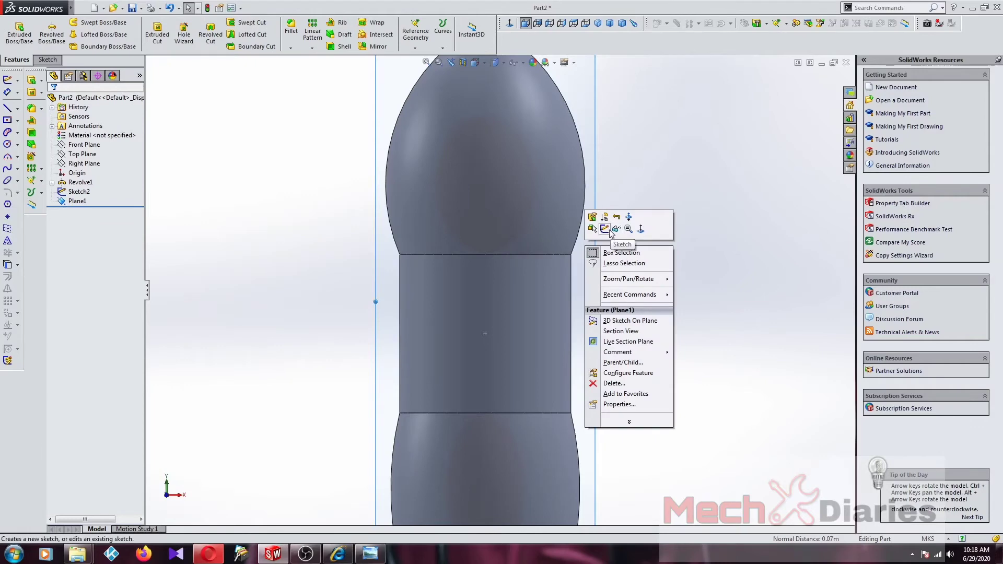
click(604, 229)
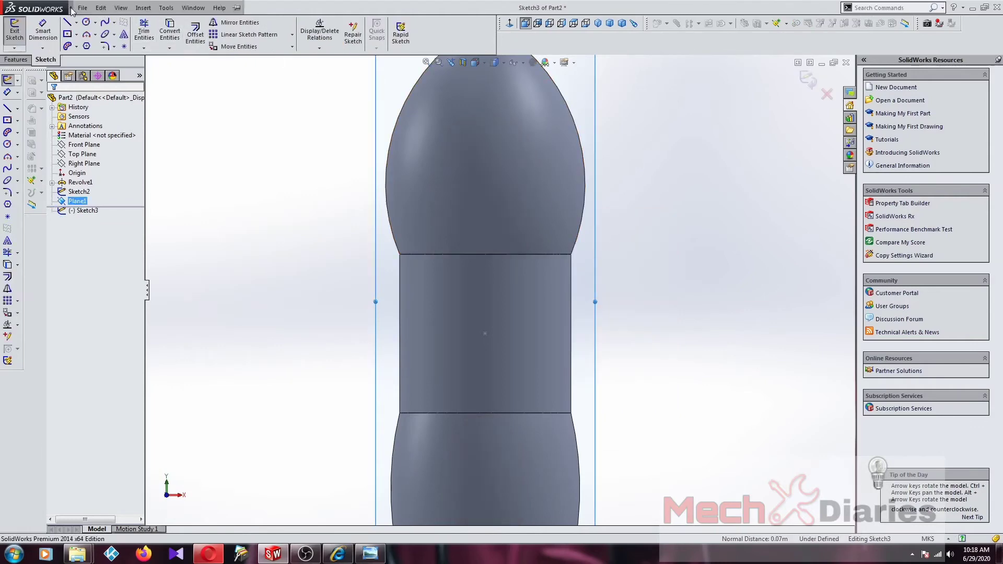
click(167, 8)
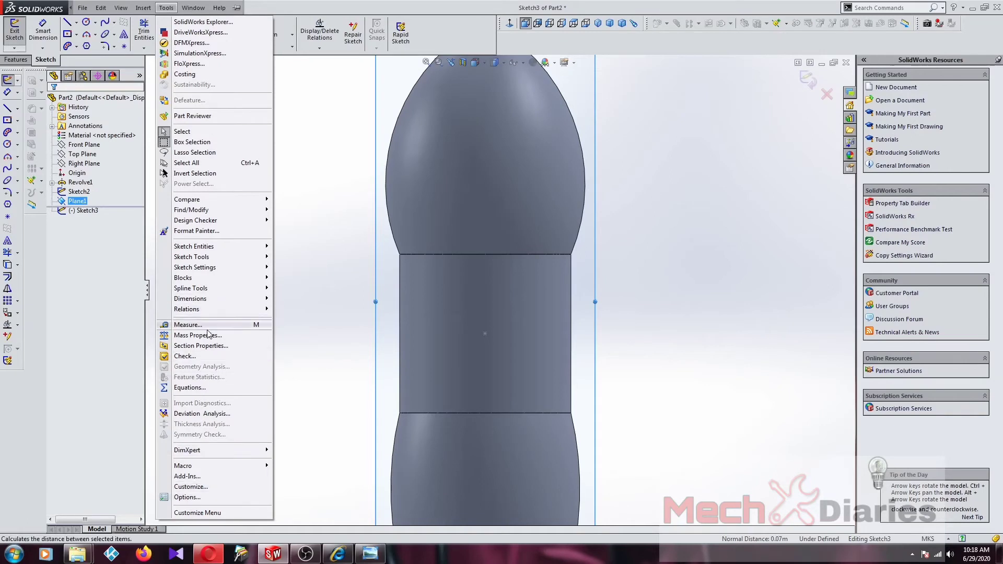
mouse_move(220, 264)
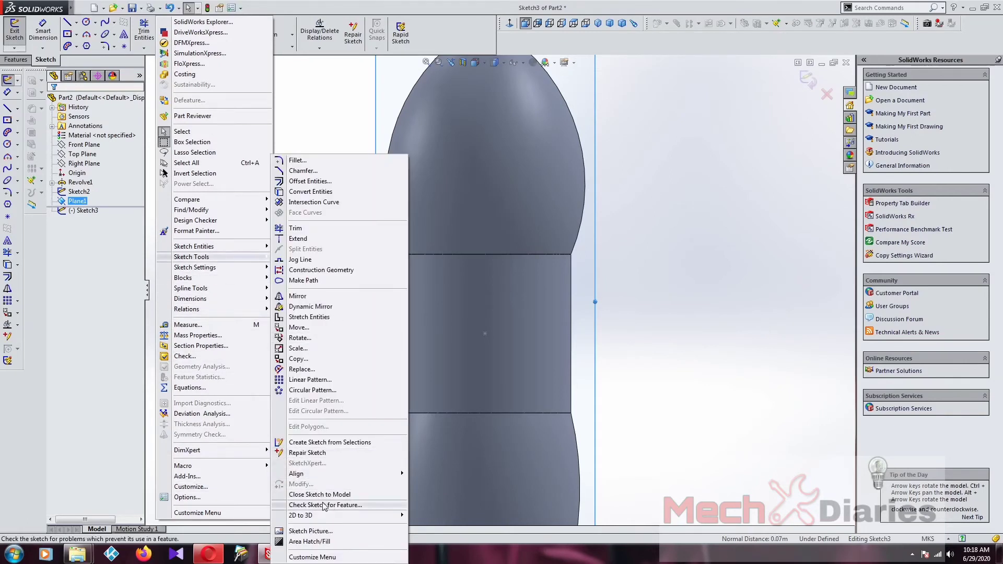
click(329, 532)
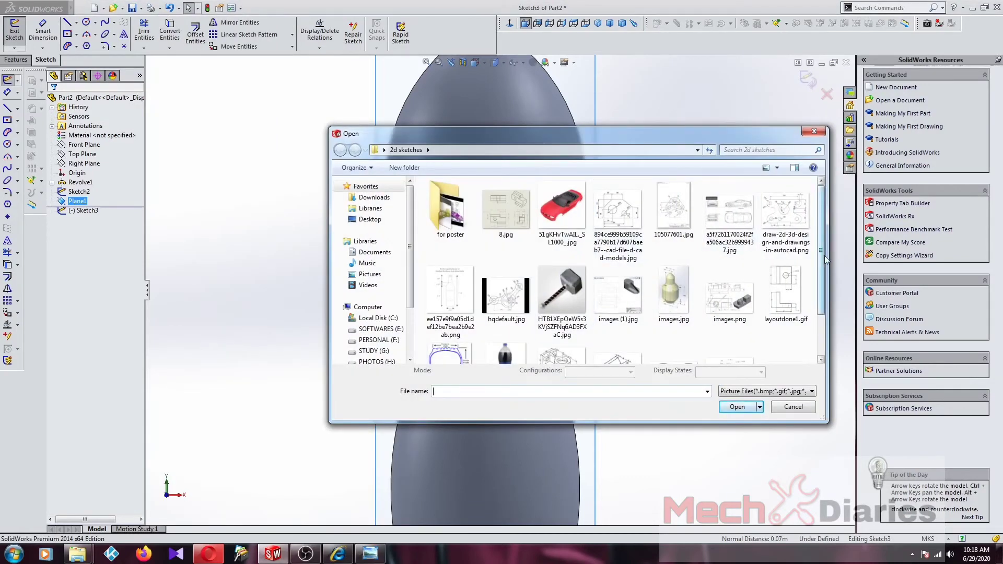
scroll(826, 267, down, 2)
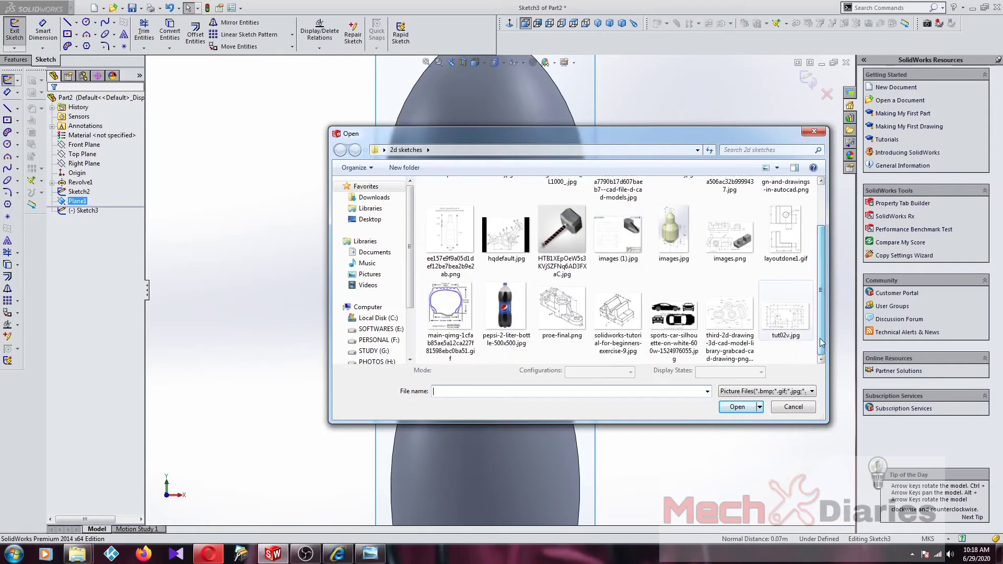
click(528, 333)
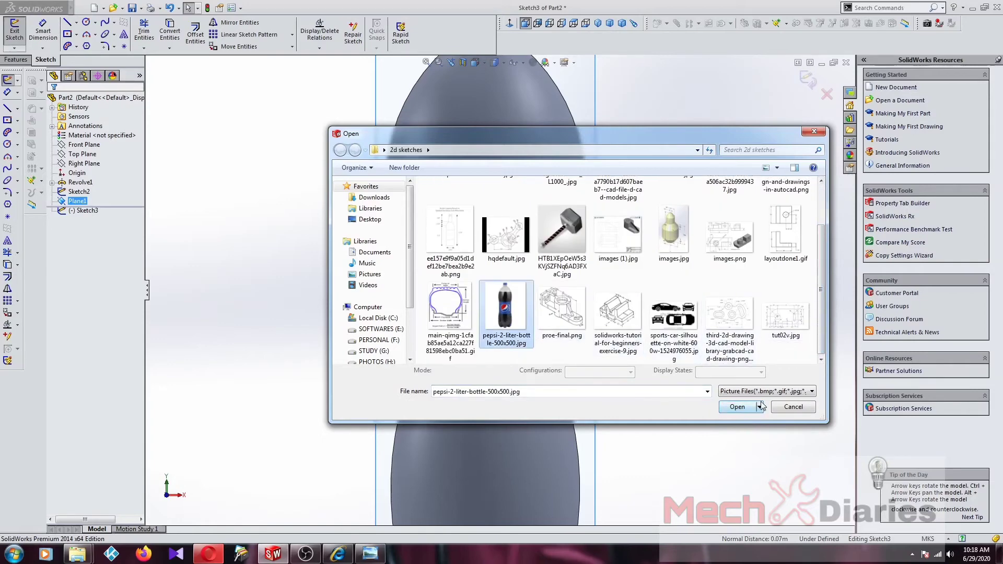
click(736, 408)
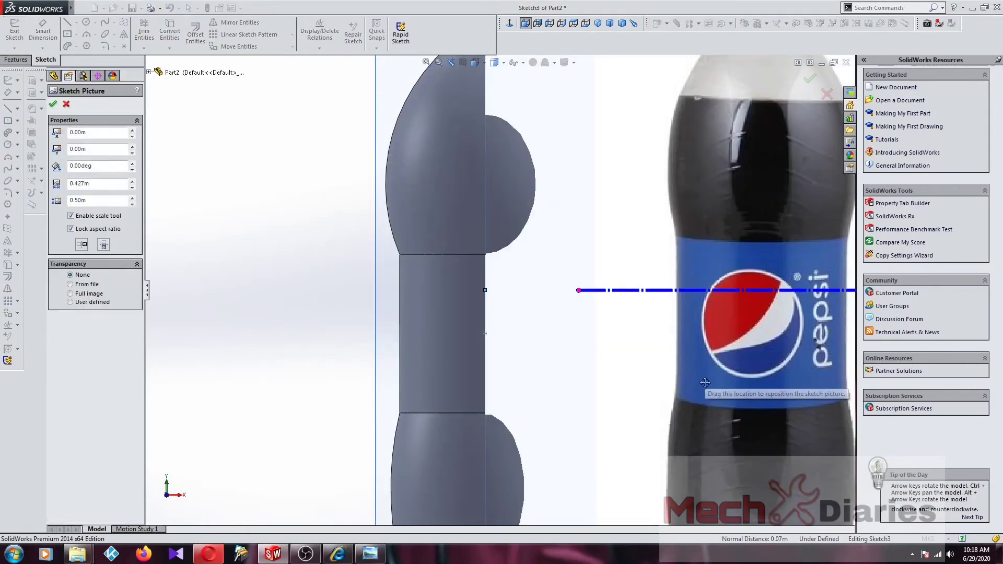
Move the sketch picture over the bottle model so the pictured bottle lines up with it, keeping the picture's size
scroll(696, 356, up, 2)
mouse_move(599, 294)
mouse_down()
mouse_move(636, 296)
mouse_move(524, 296)
mouse_move(598, 296)
mouse_move(515, 298)
mouse_move(514, 312)
mouse_move(516, 296)
mouse_move(558, 298)
mouse_move(521, 285)
mouse_up()
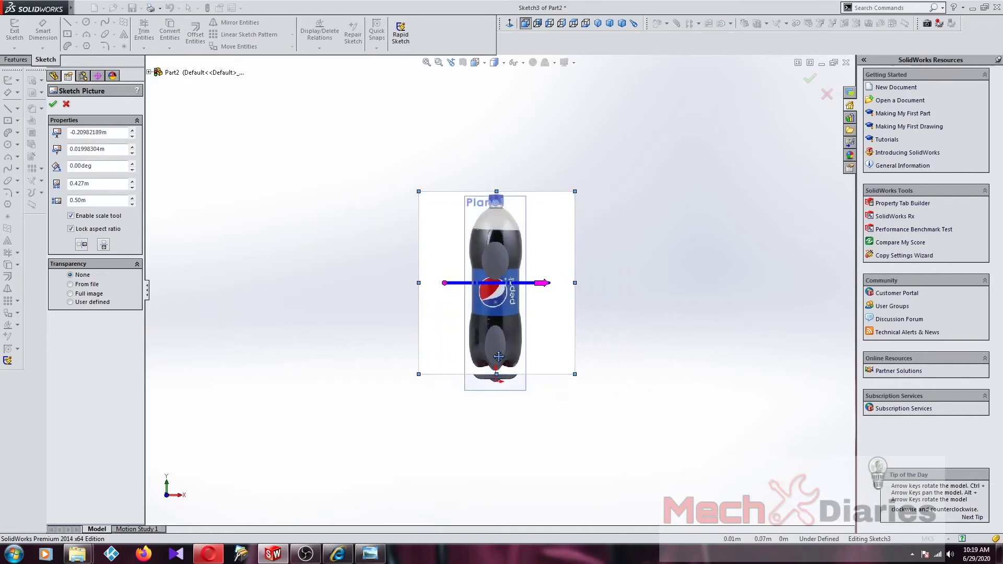
drag(498, 357, 498, 368)
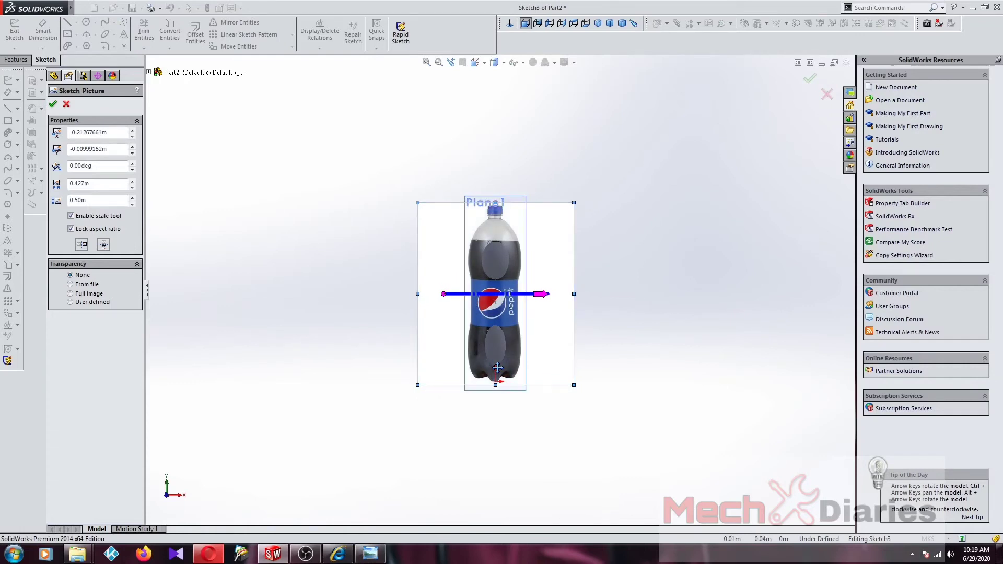
scroll(523, 261, down, 5)
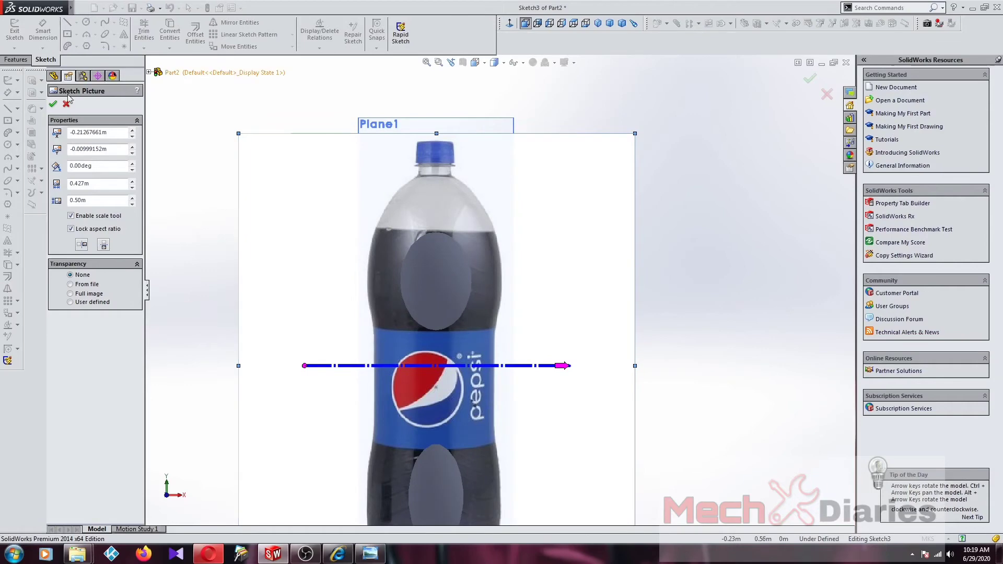
click(53, 105)
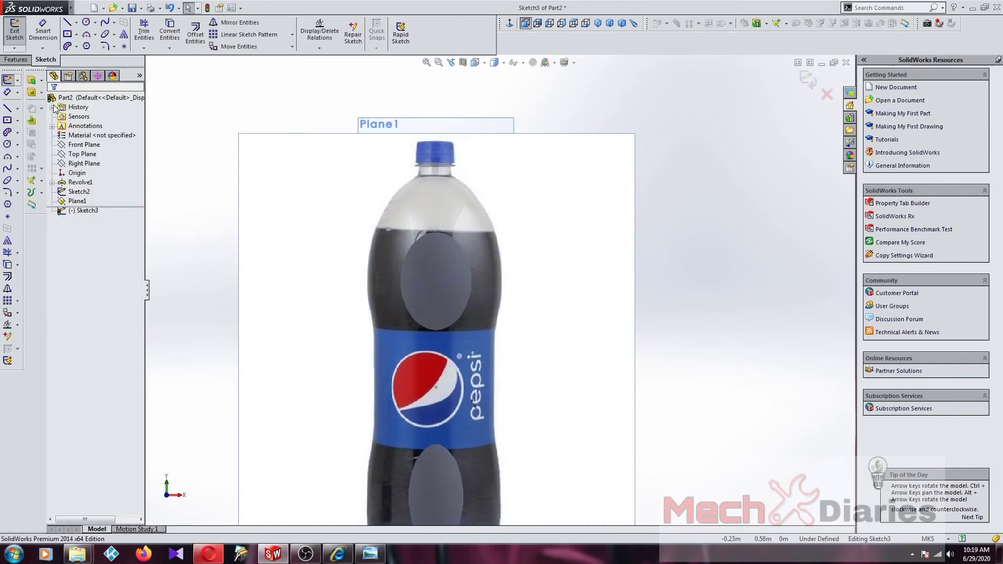
Sketch a circle with a radius of about 0.046 m around the round Pepsi logo on the label
right_click(531, 179)
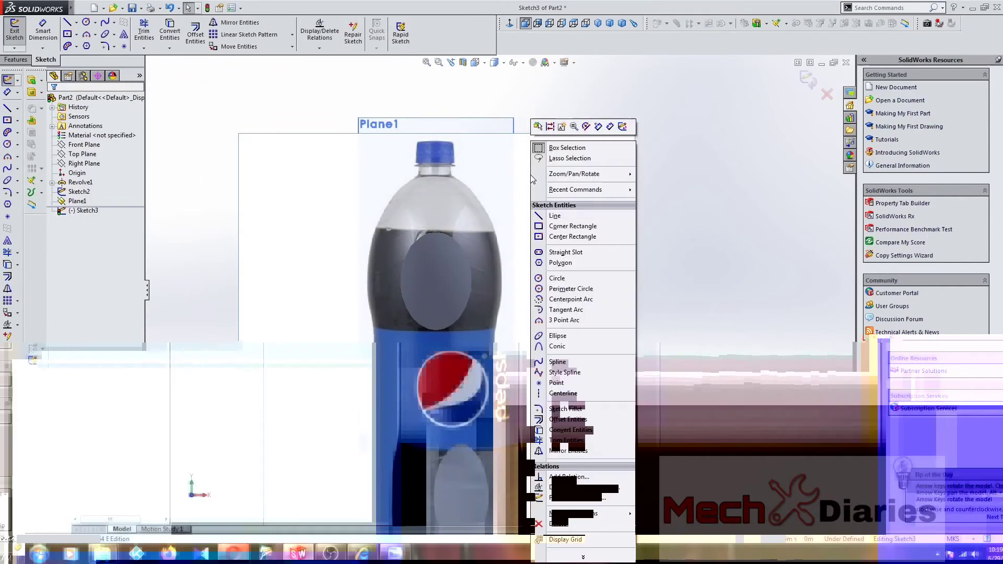
scroll(463, 294, up, 3)
scroll(469, 306, down, 3)
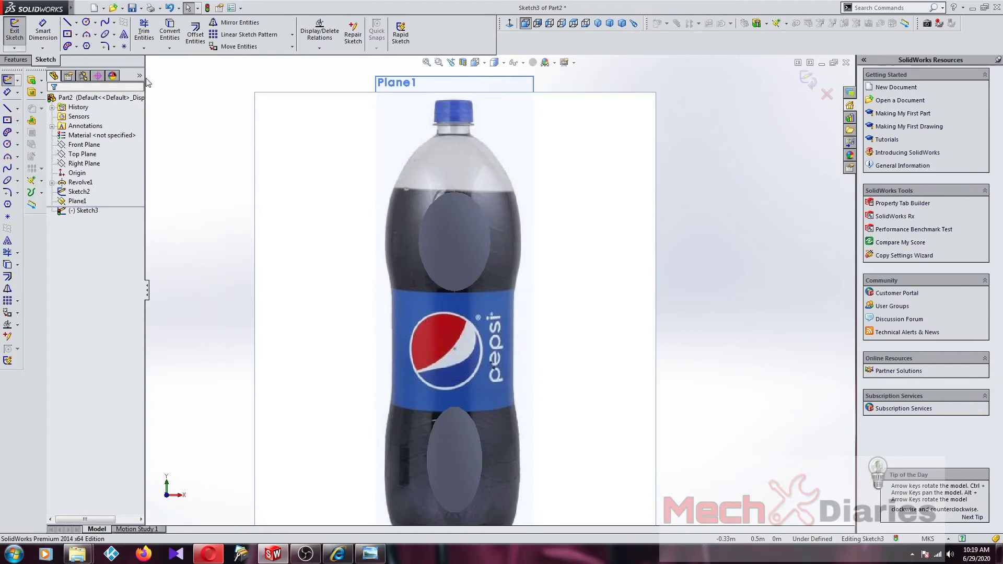
click(85, 23)
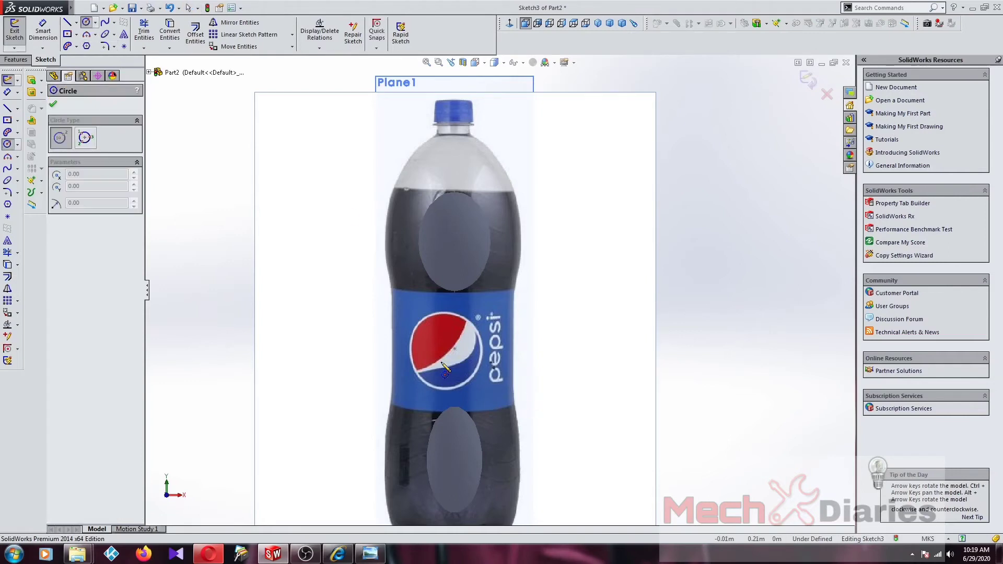
click(444, 352)
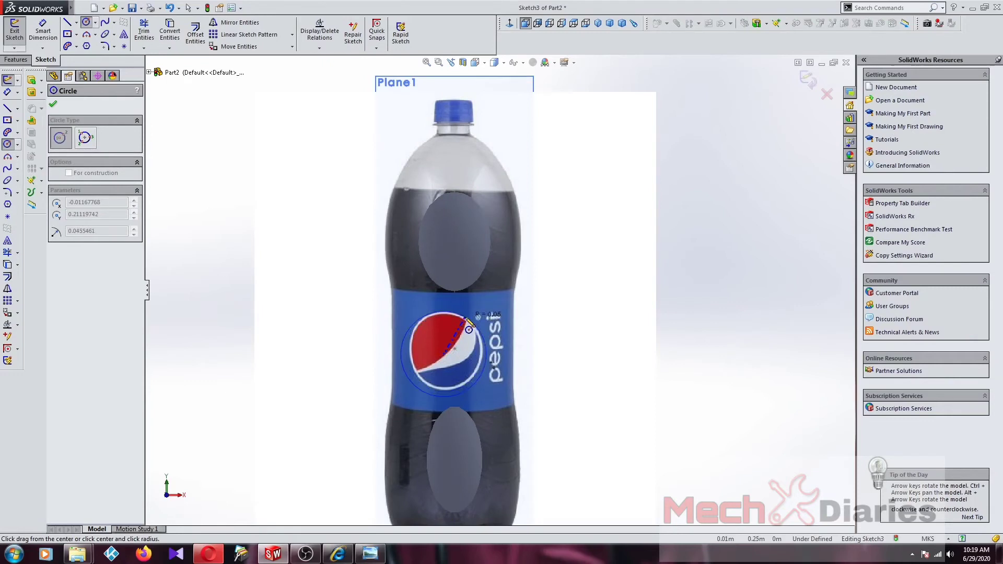
click(469, 327)
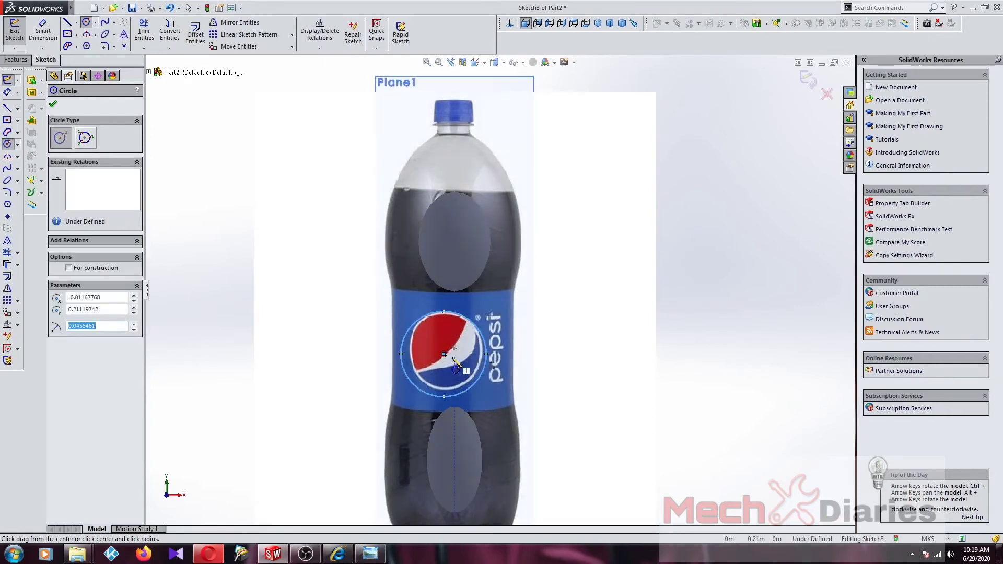
scroll(453, 368, up, 2)
key(Escape)
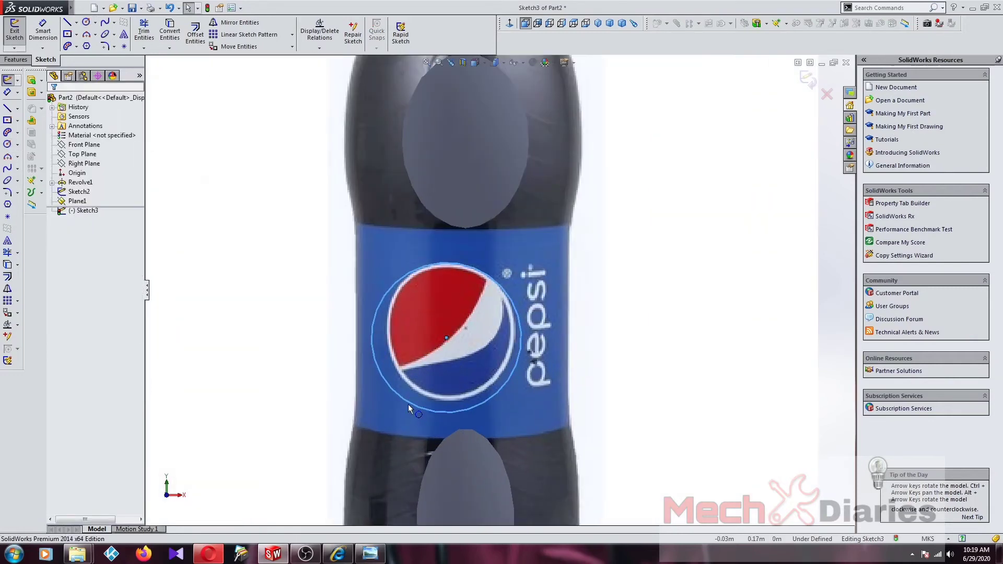
Shrink the circle to a radius of about 0.037 m and shift its centre to fit the inside of the logo's white ring
drag(409, 404, 423, 398)
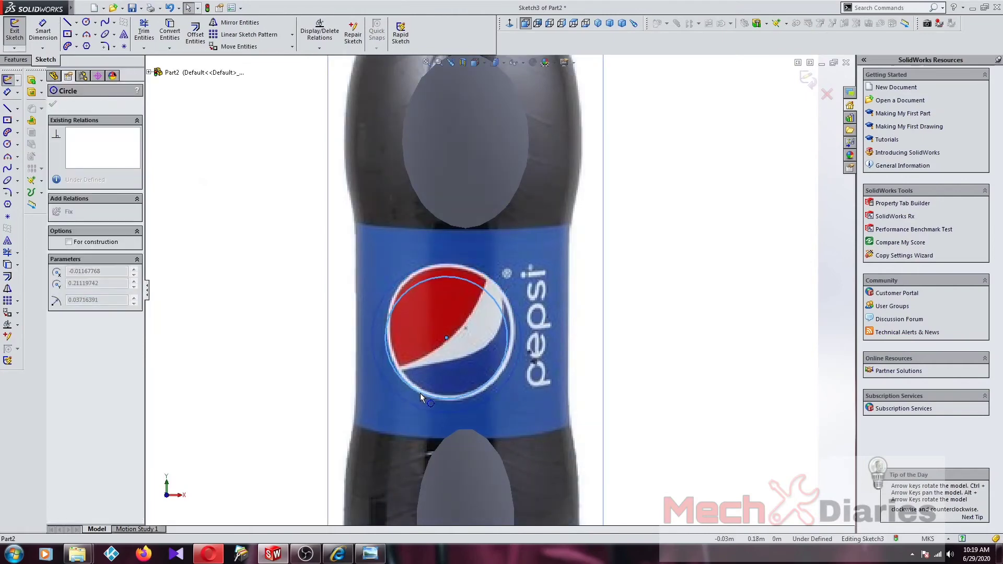
mouse_move(446, 338)
mouse_down()
mouse_move(452, 324)
mouse_move(444, 332)
mouse_up()
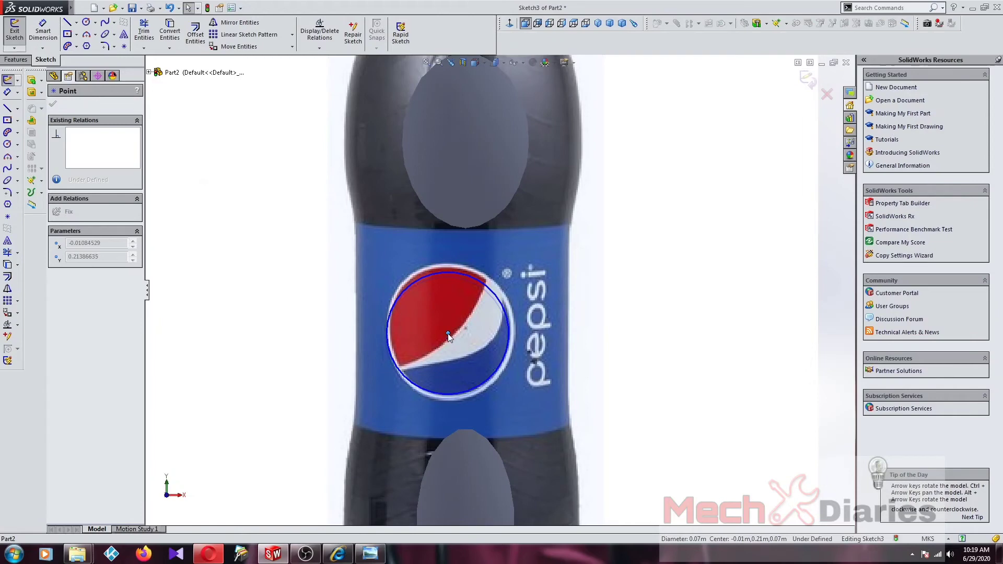
drag(448, 333, 450, 333)
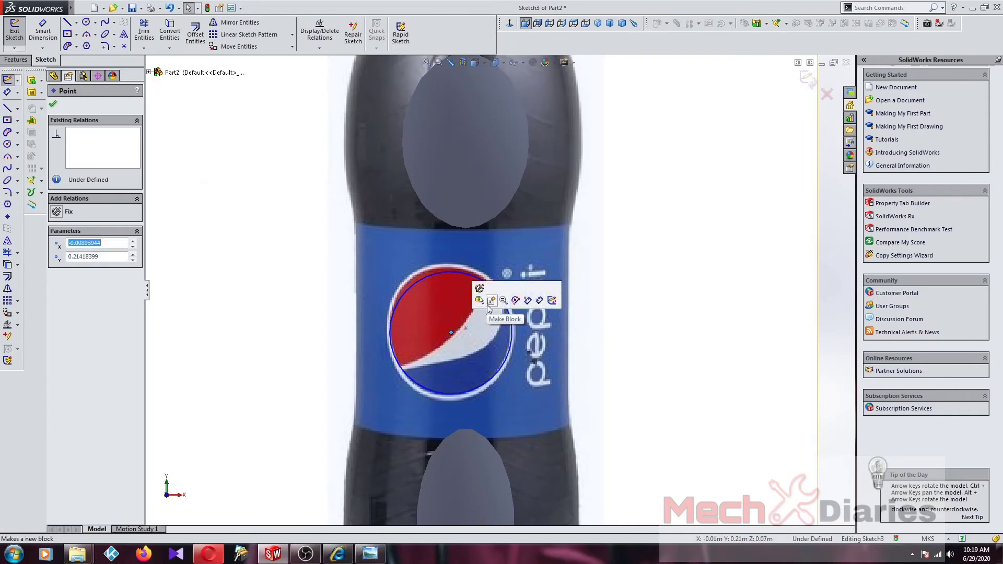
Offset the logo circle outward to the outer edge of the white ring, with the offset dimension added
click(196, 33)
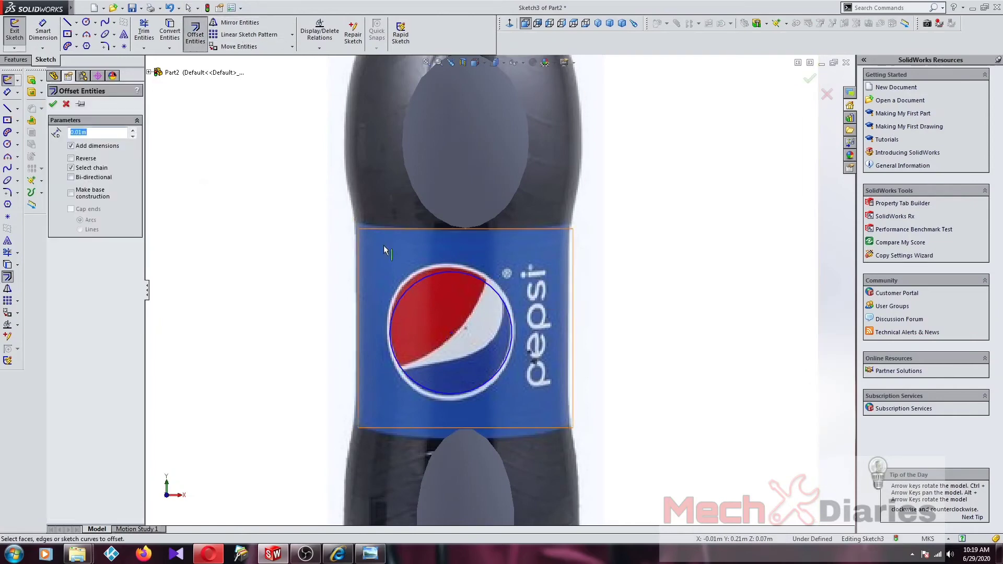
click(421, 273)
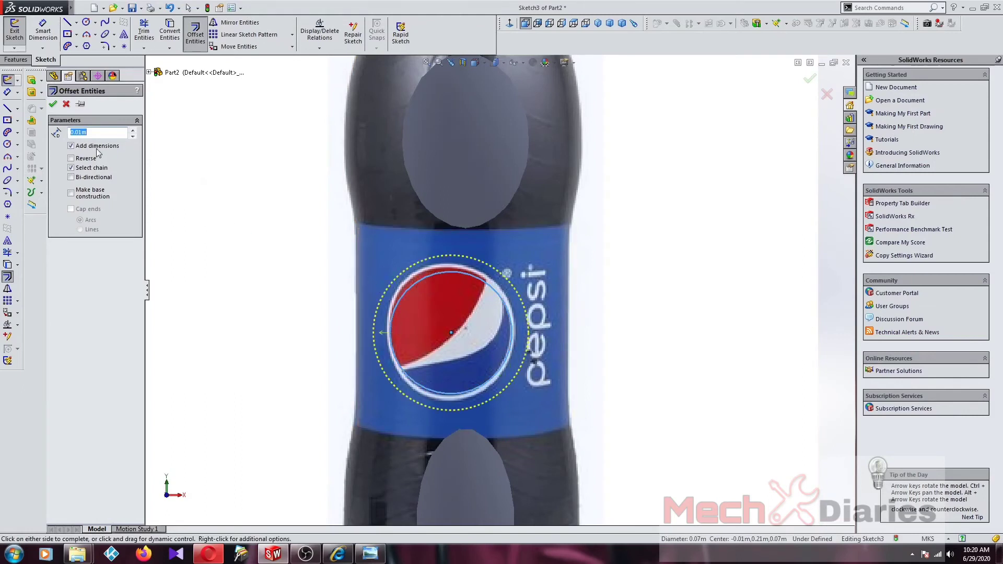
click(98, 133)
key(Return)
click(82, 133)
click(178, 184)
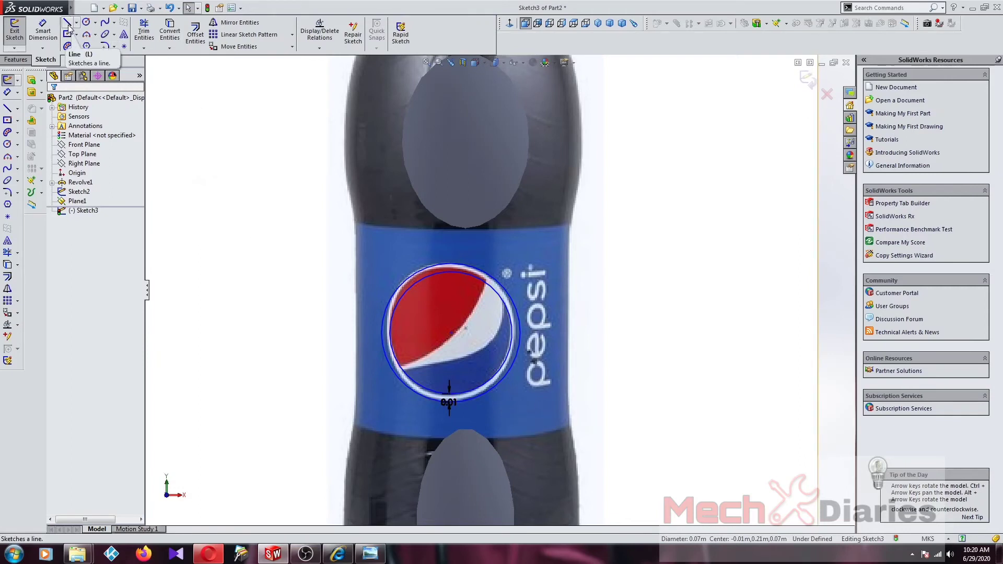
Trace the border between the logo's red and white areas with a three-point spline ending on the inner circle
click(105, 24)
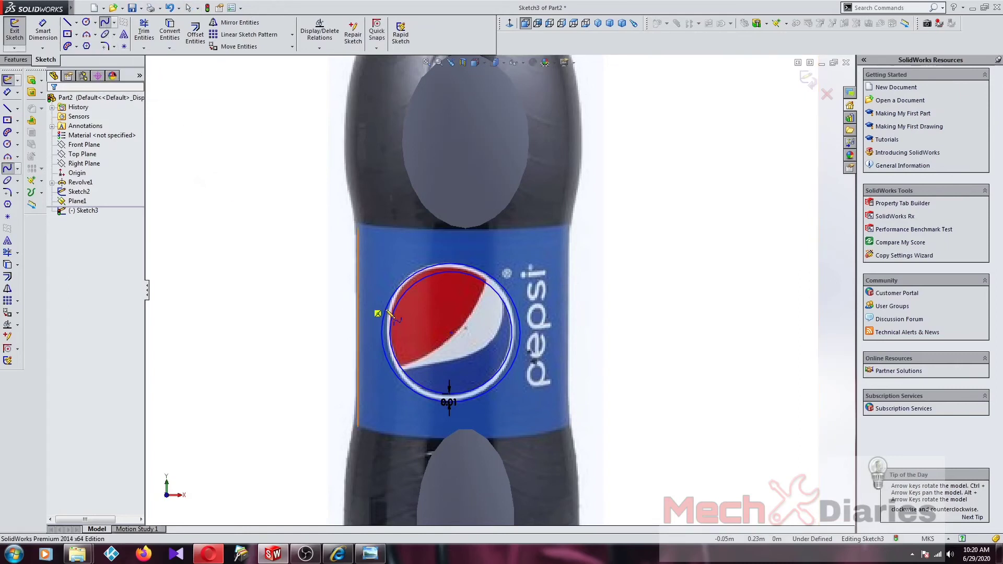
click(402, 367)
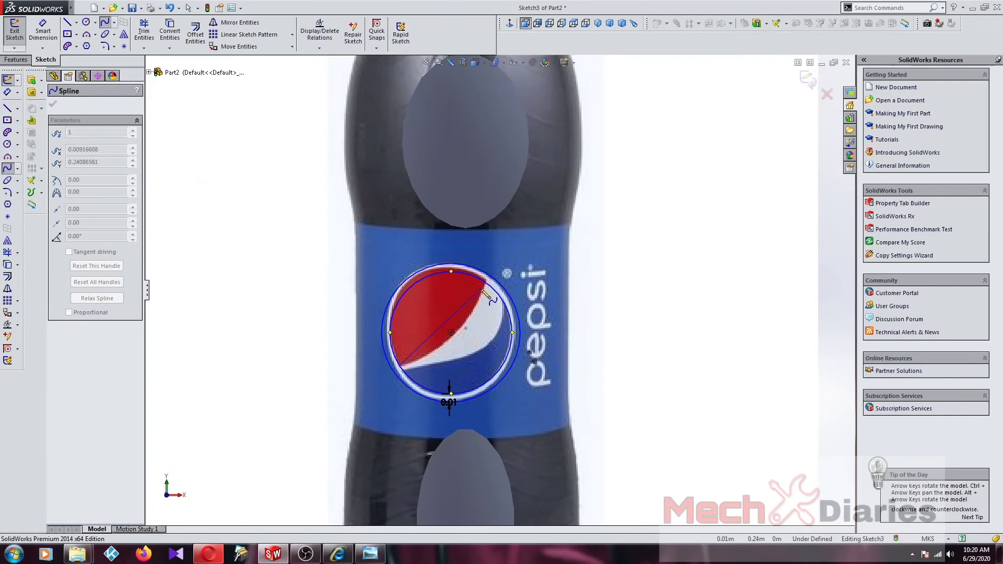
click(465, 327)
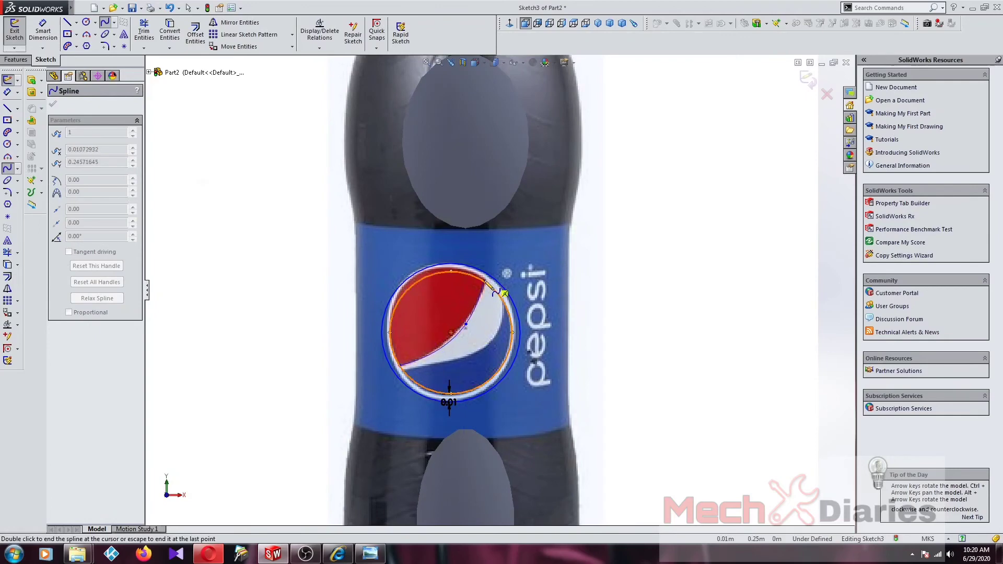
click(486, 283)
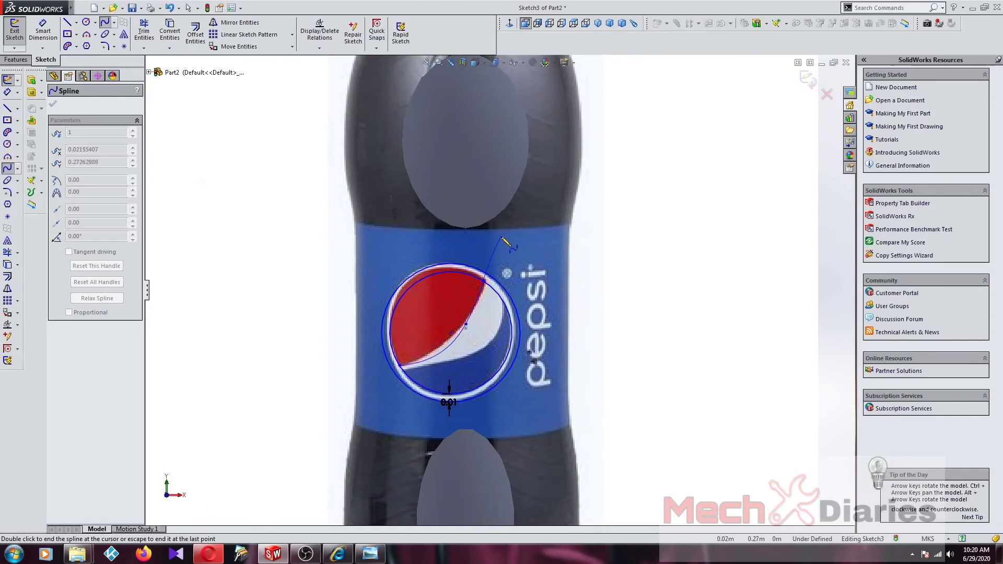
key(Escape)
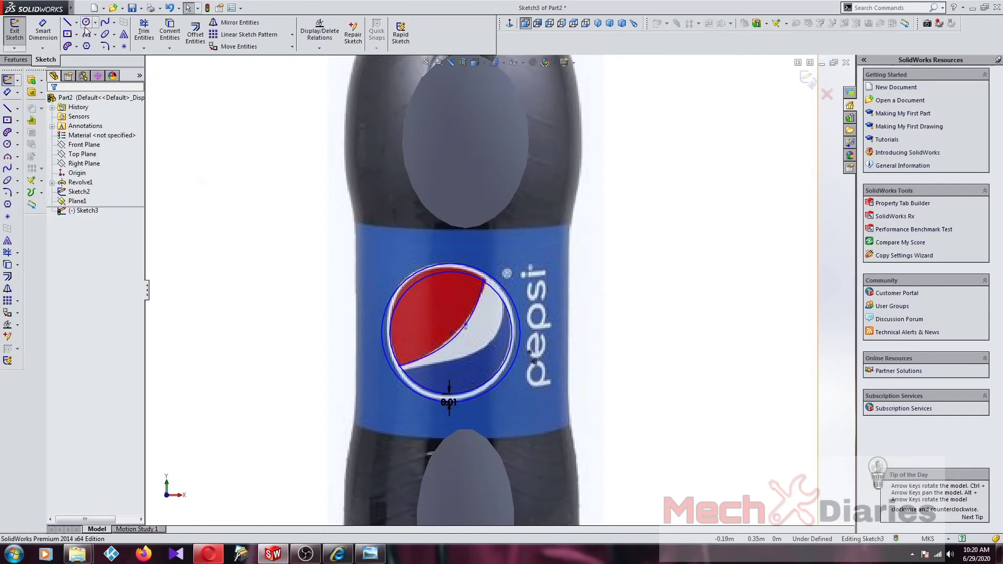
Trace the border between the logo's white and blue areas with a spline whose ends lie on the inner circle
click(104, 22)
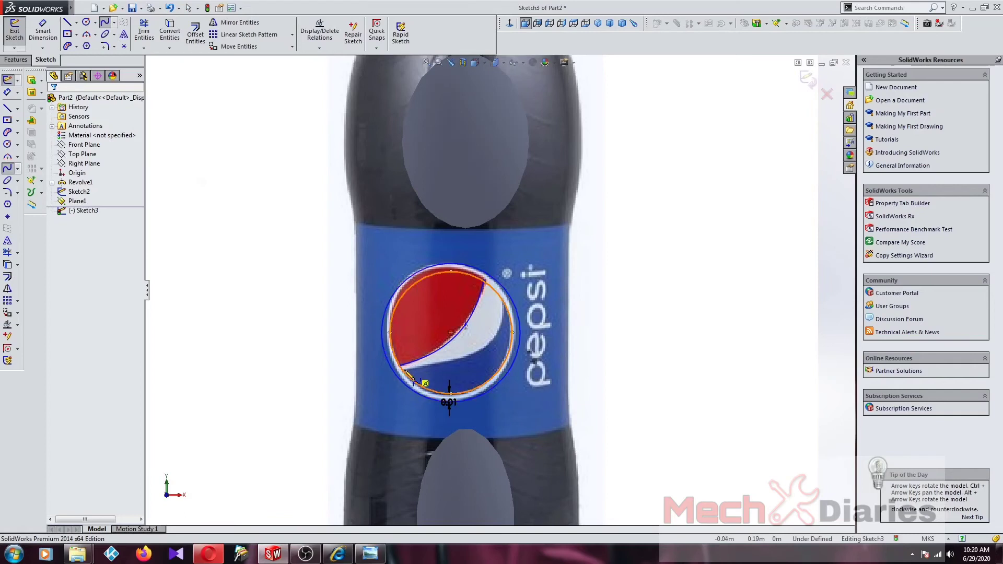
click(453, 366)
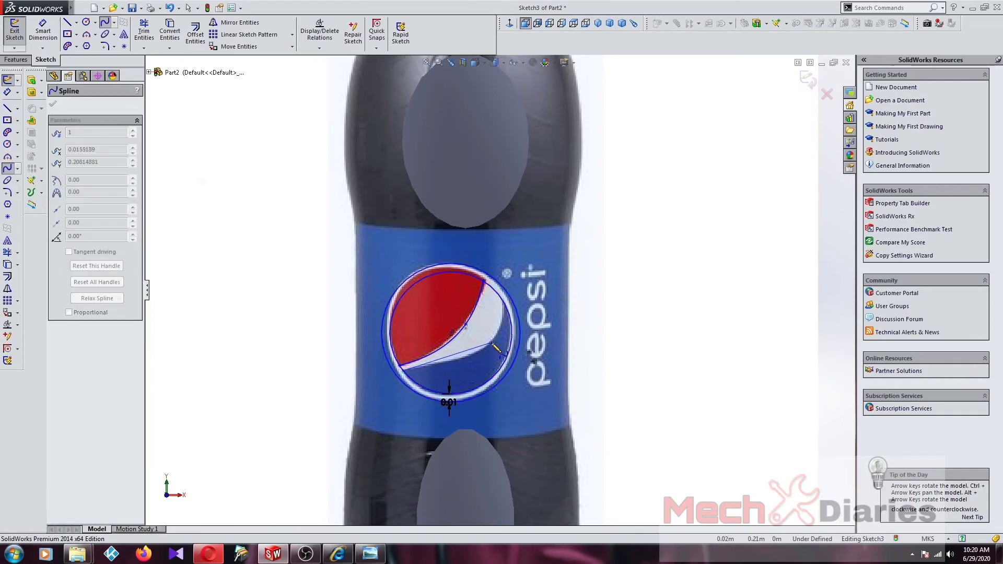
click(478, 352)
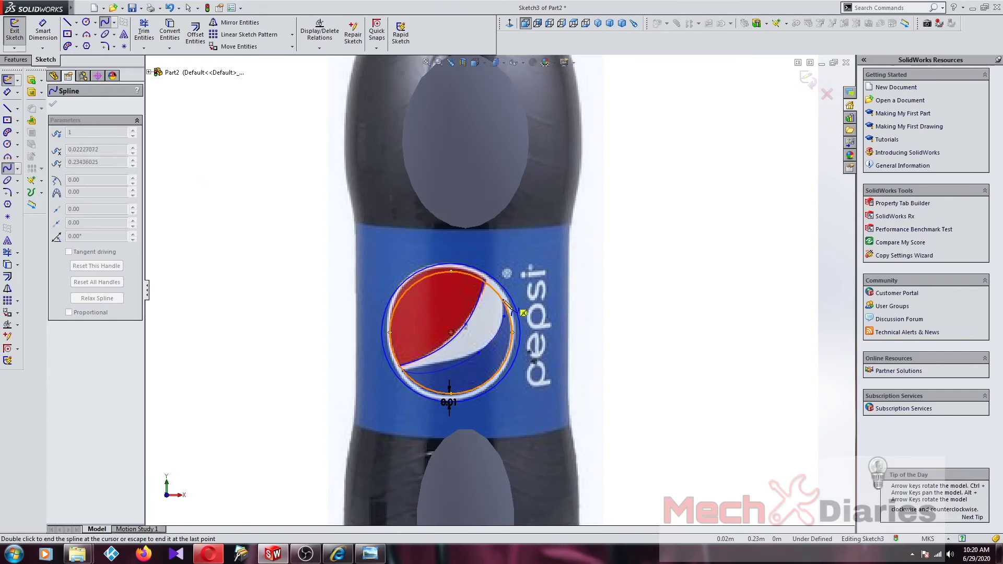
click(510, 304)
key(Escape)
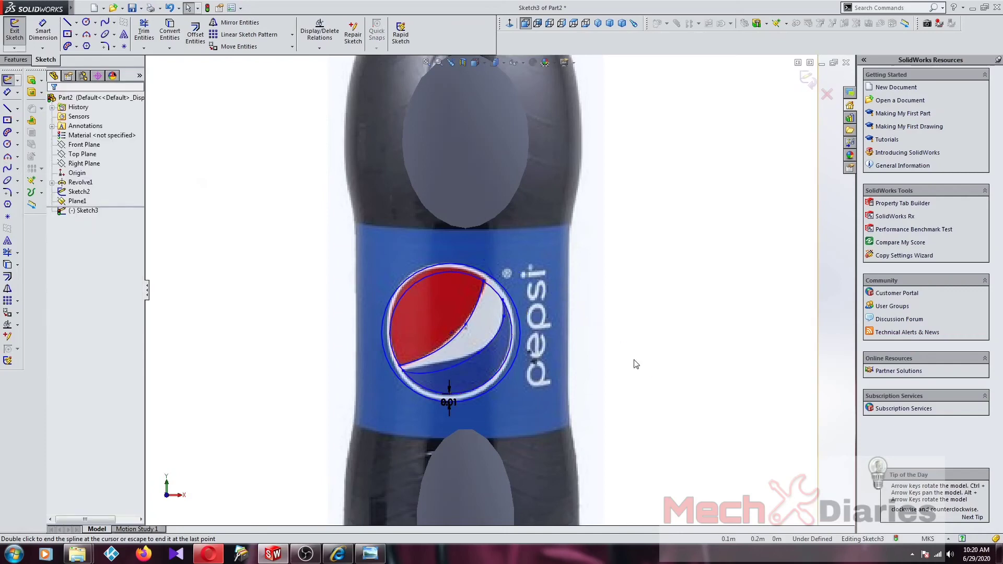
scroll(553, 372, down, 2)
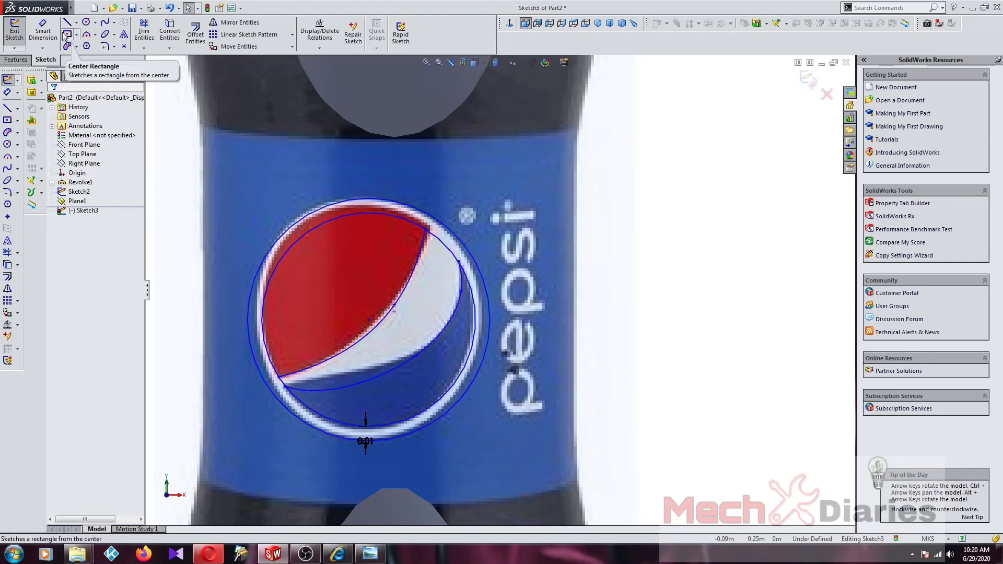
click(144, 31)
scroll(484, 284, down, 2)
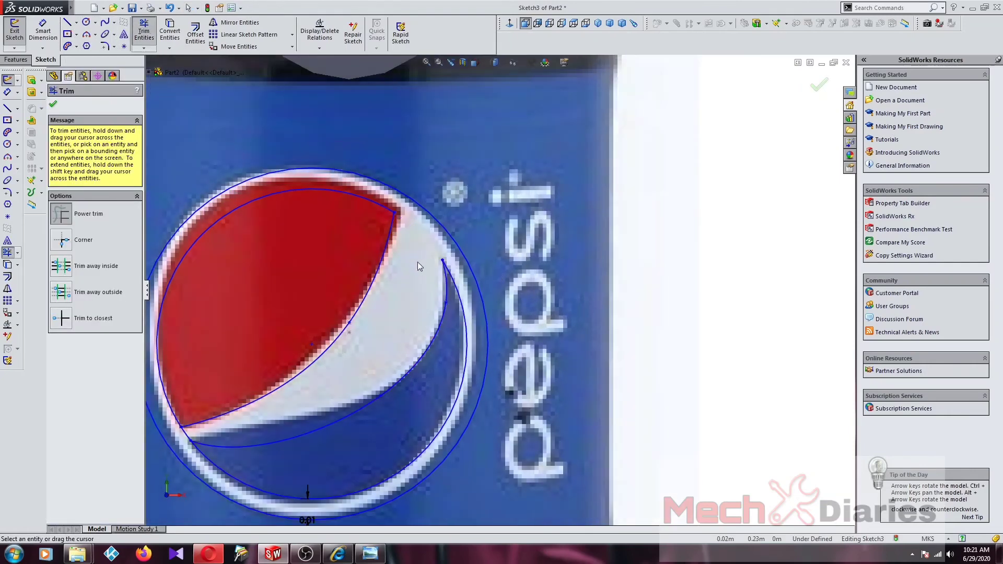
scroll(366, 340, up, 1)
scroll(334, 376, down, 2)
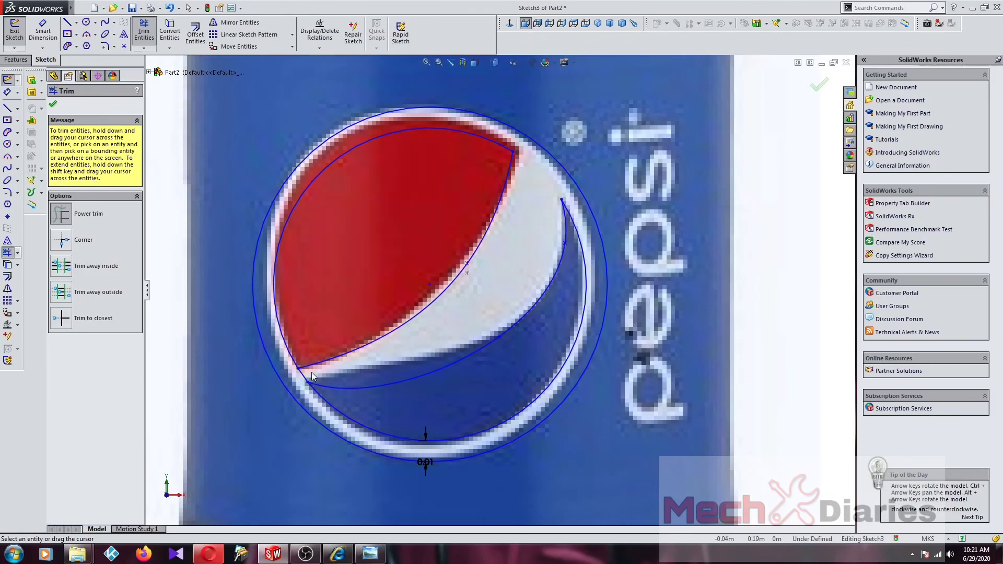
scroll(496, 292, up, 3)
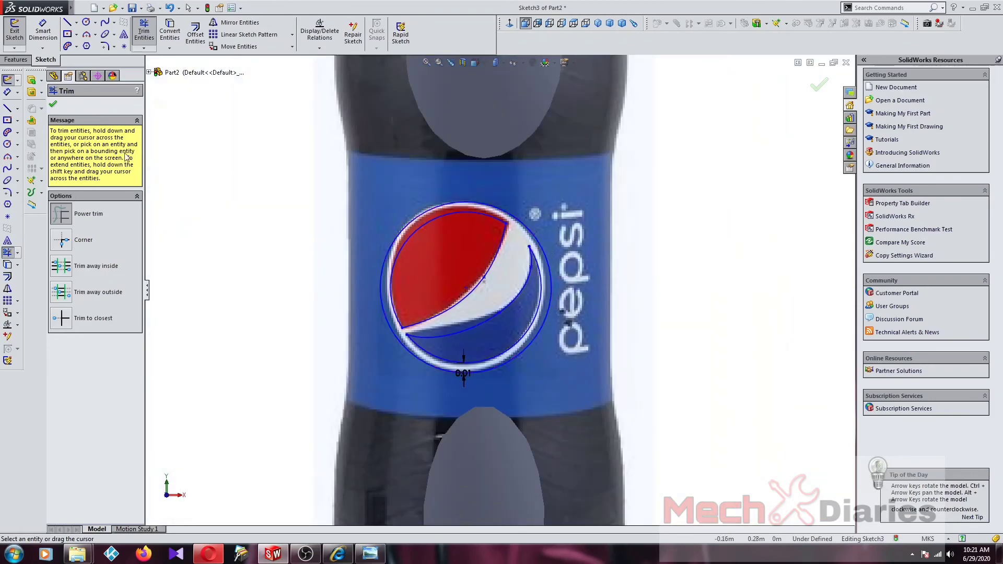
click(54, 105)
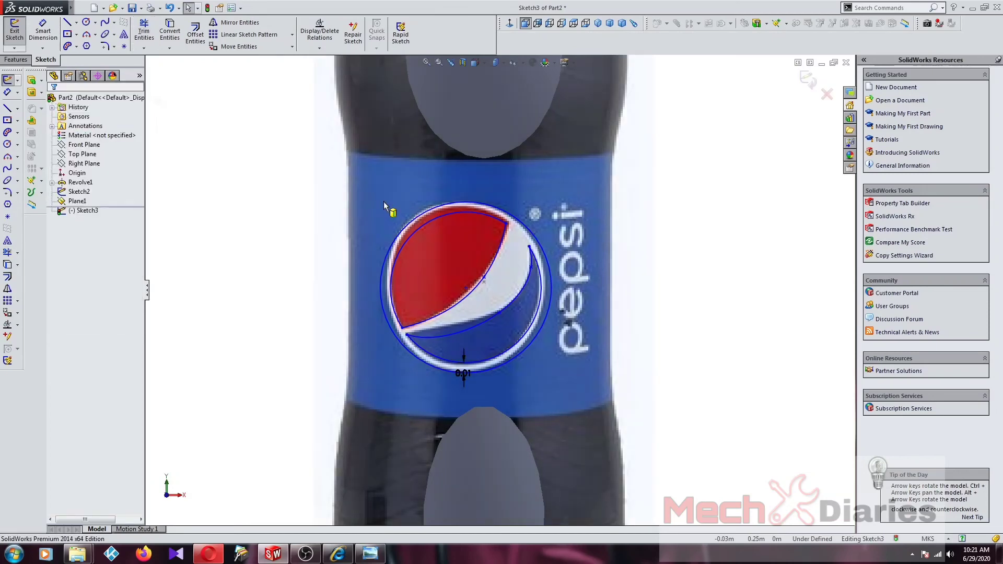
Exit the logo sketch and wrap it onto the bottle's middle label face as a 0.0005 m emboss
scroll(498, 289, up, 2)
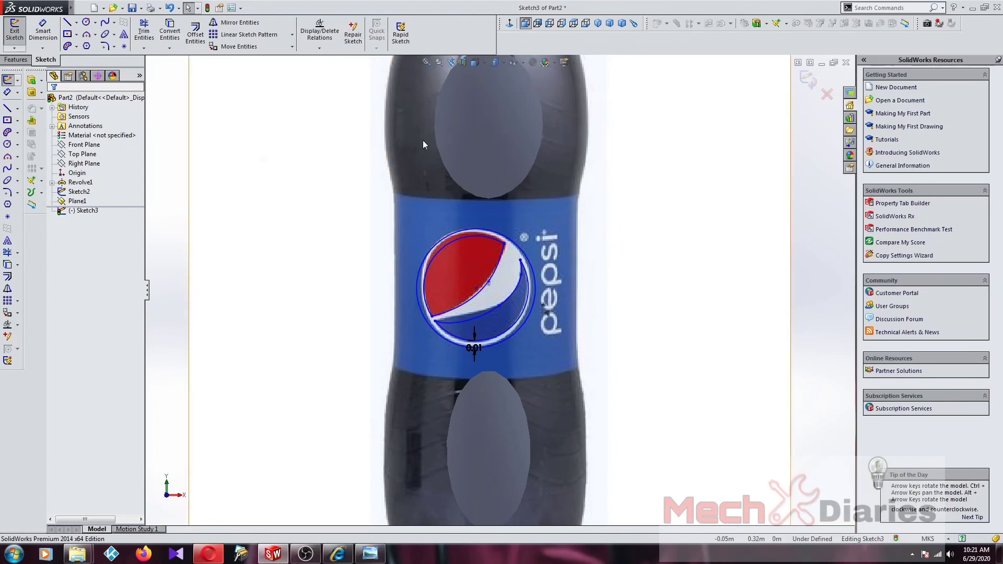
click(18, 59)
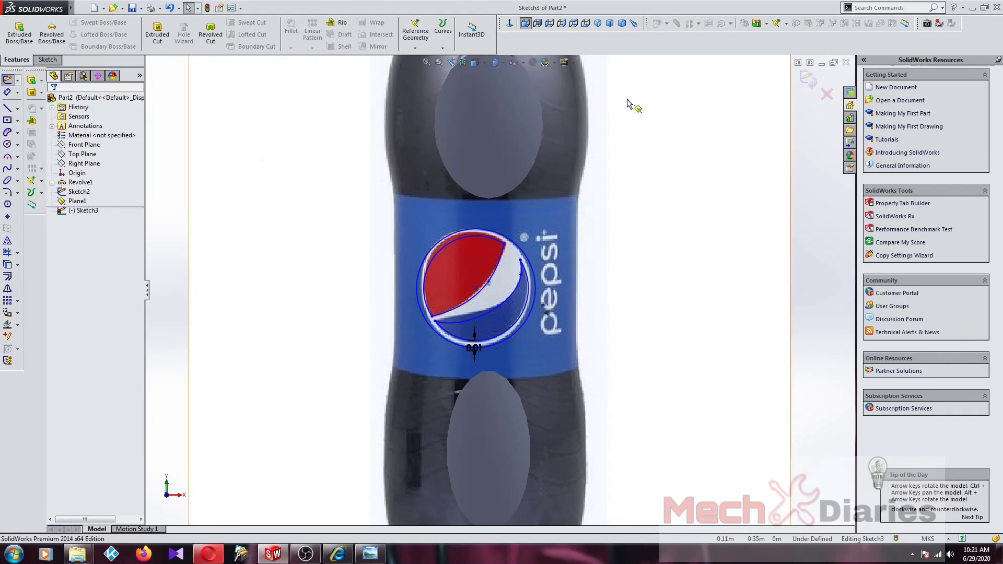
click(807, 80)
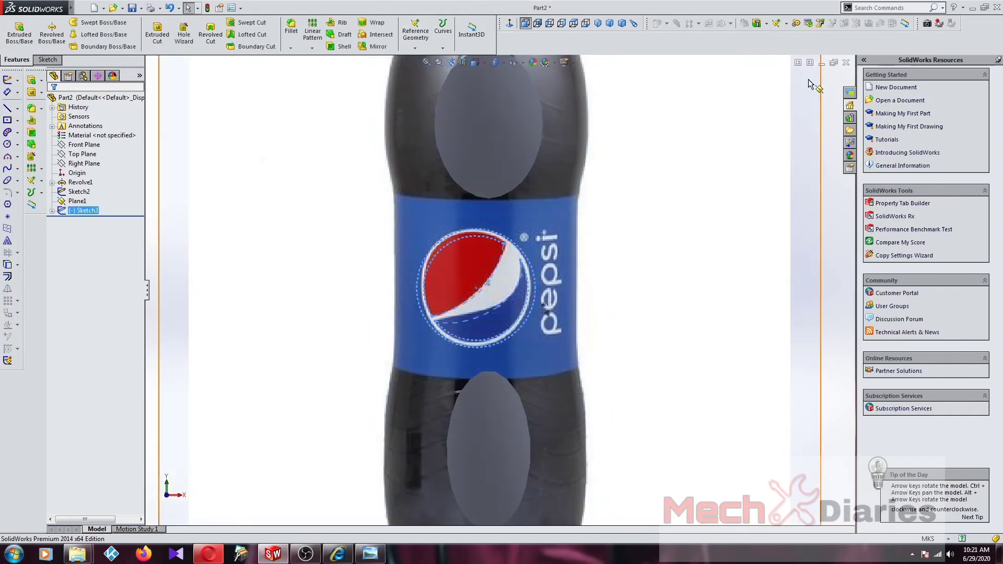
click(372, 26)
key(f)
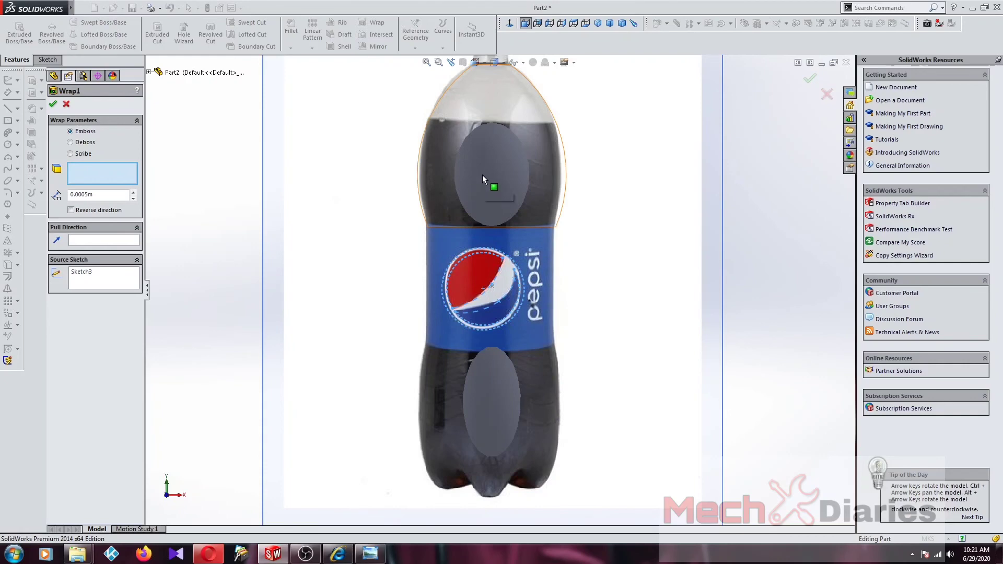
middle_drag(482, 174, 571, 309)
click(491, 303)
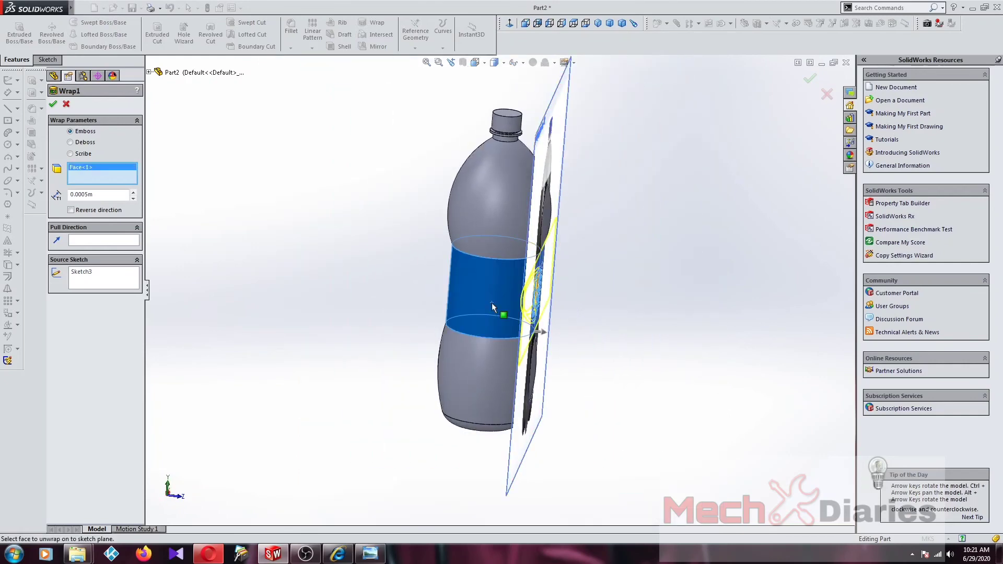
middle_drag(507, 293, 397, 264)
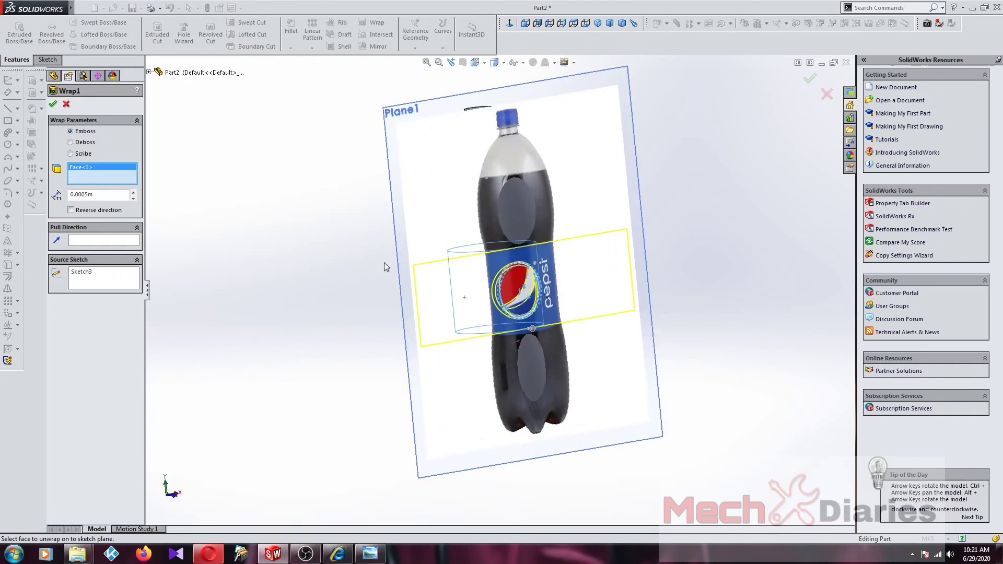
click(52, 103)
middle_drag(478, 324, 432, 295)
scroll(470, 308, down, 5)
scroll(525, 309, up, 4)
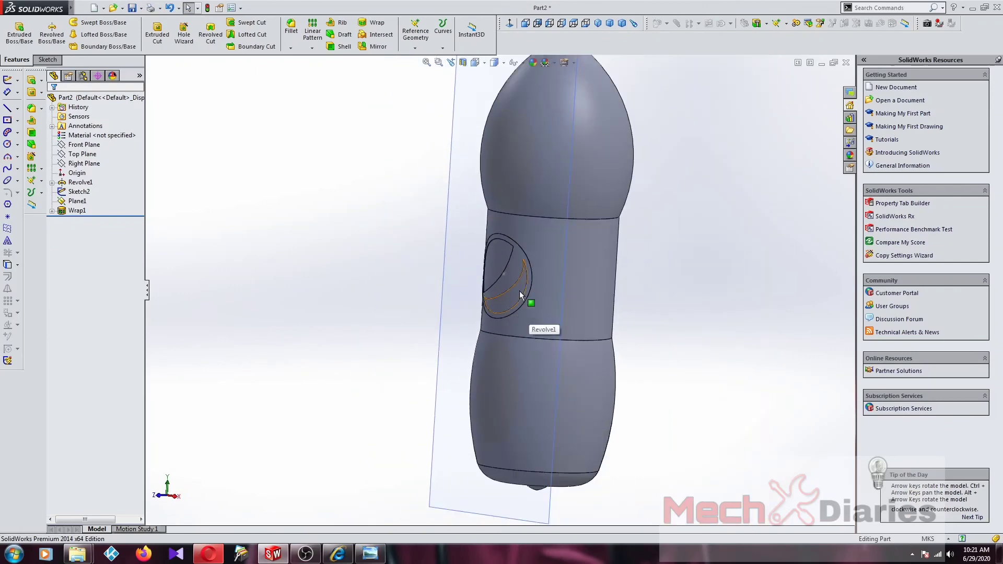
scroll(519, 291, down, 3)
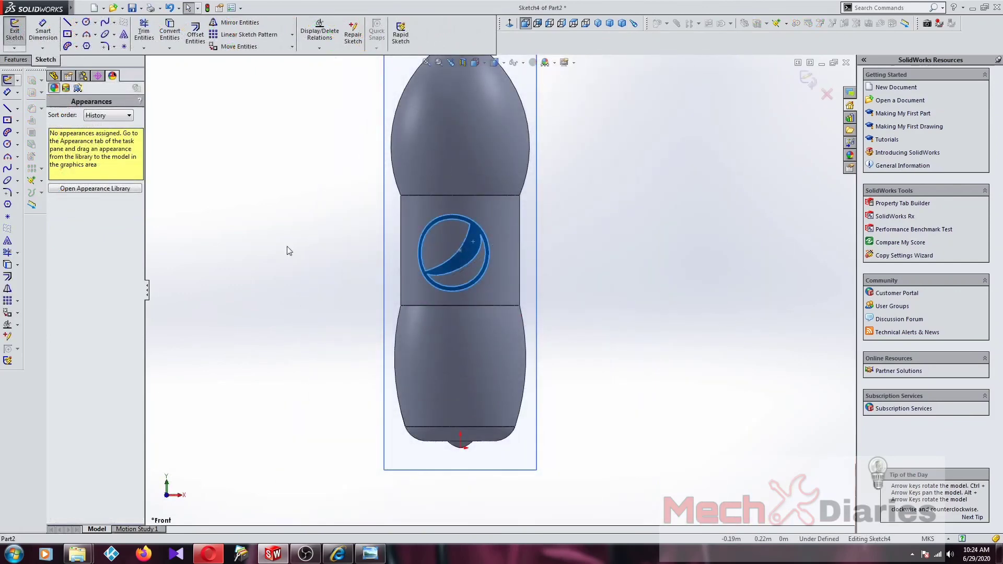